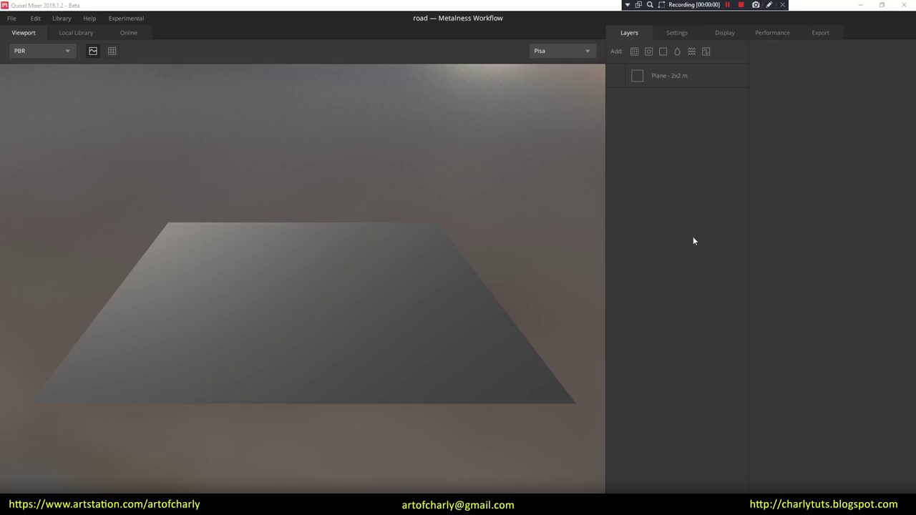
Step: Select the Plane layer and confirm its size stays 2x2 m
{"action": "left_click_drag", "start_coordinate": [316, 247], "coordinate": [603, 184]}
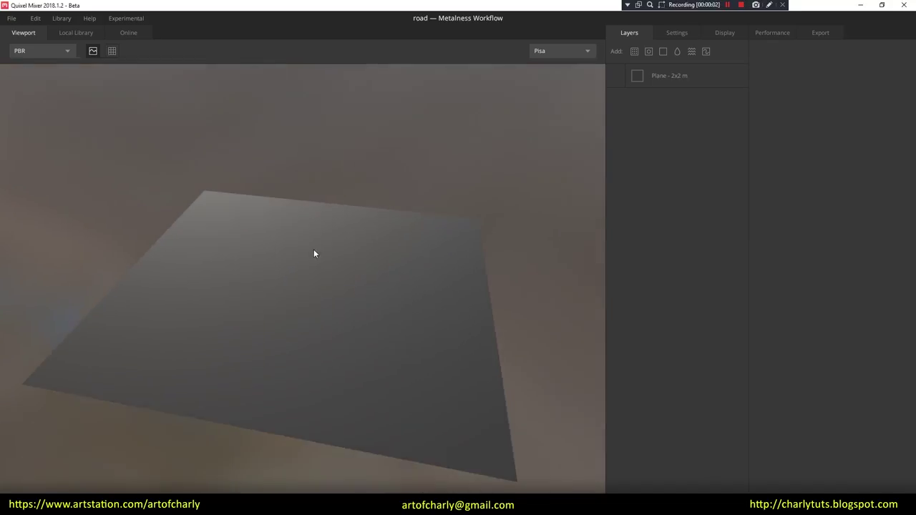
{"action": "left_click", "coordinate": [682, 76]}
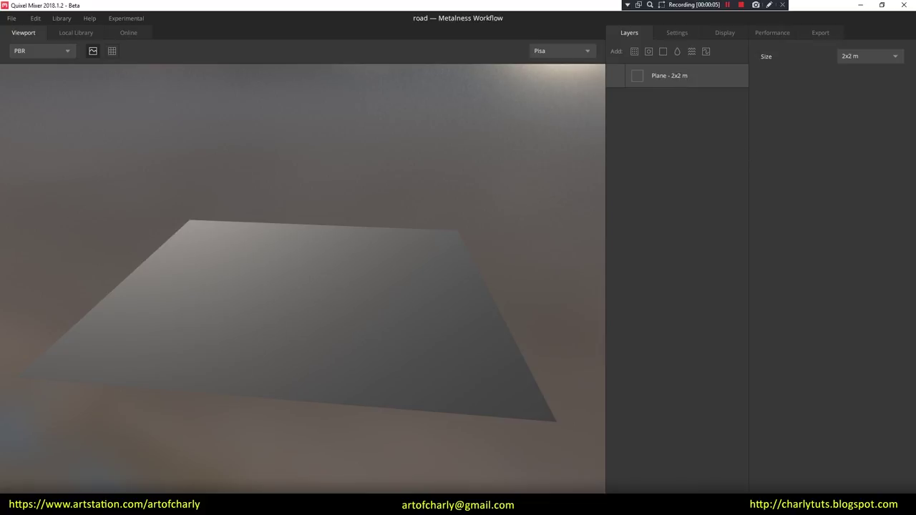
{"action": "left_click", "coordinate": [852, 60]}
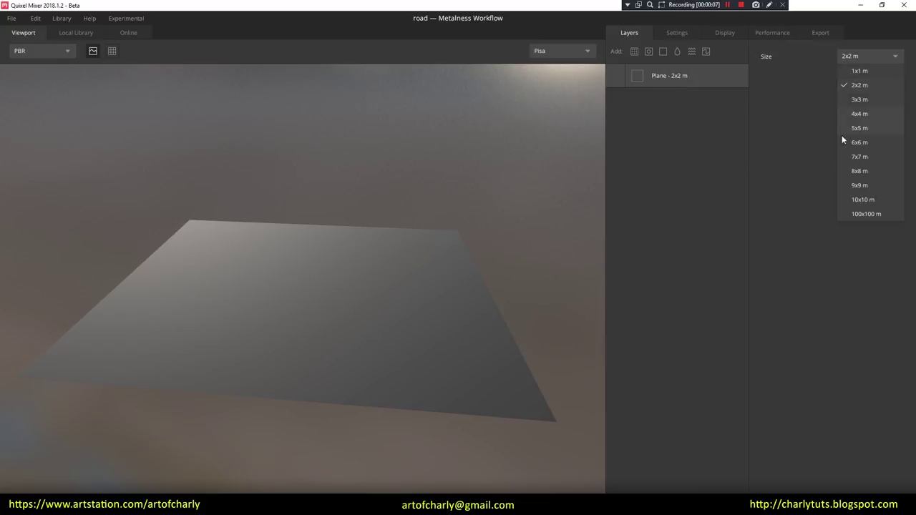
{"action": "left_click", "coordinate": [862, 88]}
Step: Orbit around the plane, then add a surface from the Local Library
{"action": "mouse_move", "coordinate": [302, 317]}
{"action": "left_mouse_down"}
{"action": "mouse_move", "coordinate": [403, 269]}
{"action": "mouse_move", "coordinate": [886, 106]}
{"action": "left_mouse_up"}
{"action": "mouse_move", "coordinate": [380, 272]}
{"action": "left_mouse_down"}
{"action": "mouse_move", "coordinate": [300, 298]}
{"action": "mouse_move", "coordinate": [318, 305]}
{"action": "mouse_move", "coordinate": [256, 268]}
{"action": "mouse_move", "coordinate": [389, 305]}
{"action": "mouse_move", "coordinate": [339, 277]}
{"action": "left_mouse_up"}
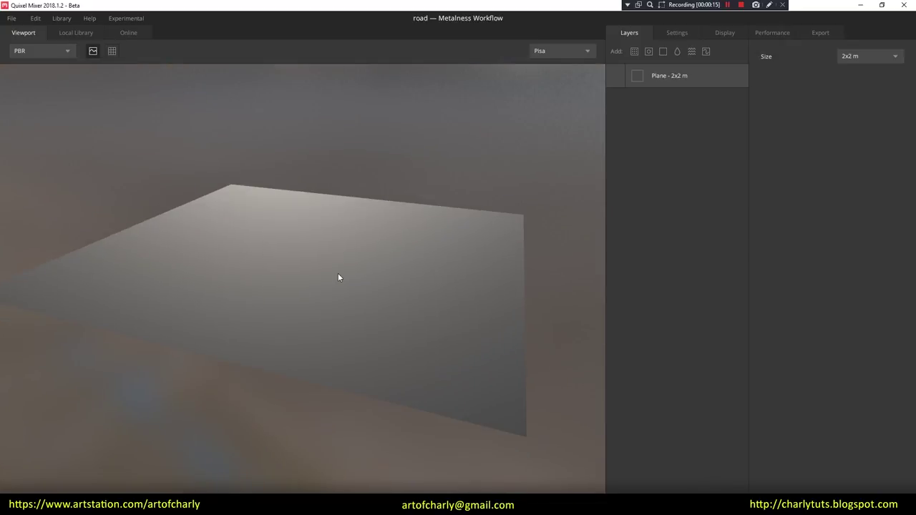
{"action": "left_click_drag", "start_coordinate": [419, 311], "coordinate": [444, 333]}
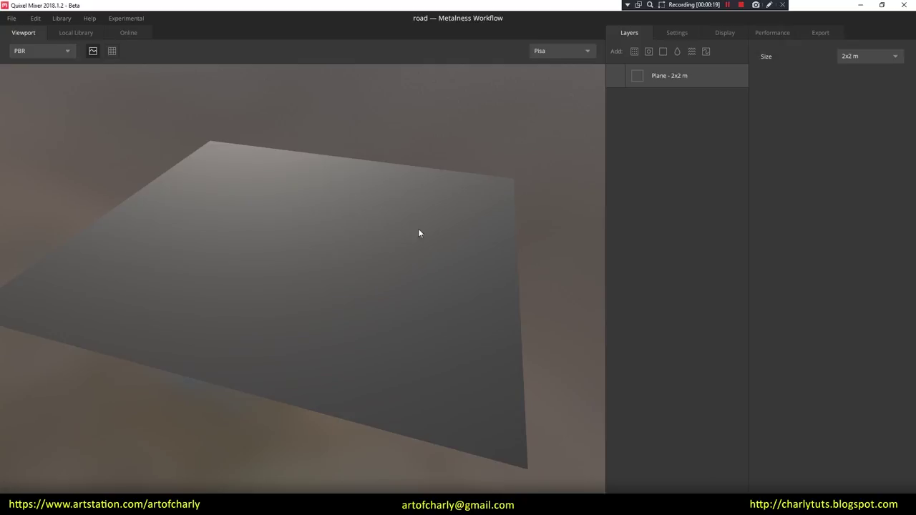
{"action": "mouse_move", "coordinate": [288, 220]}
{"action": "left_mouse_down"}
{"action": "mouse_move", "coordinate": [325, 237]}
{"action": "mouse_move", "coordinate": [314, 225]}
{"action": "left_mouse_up"}
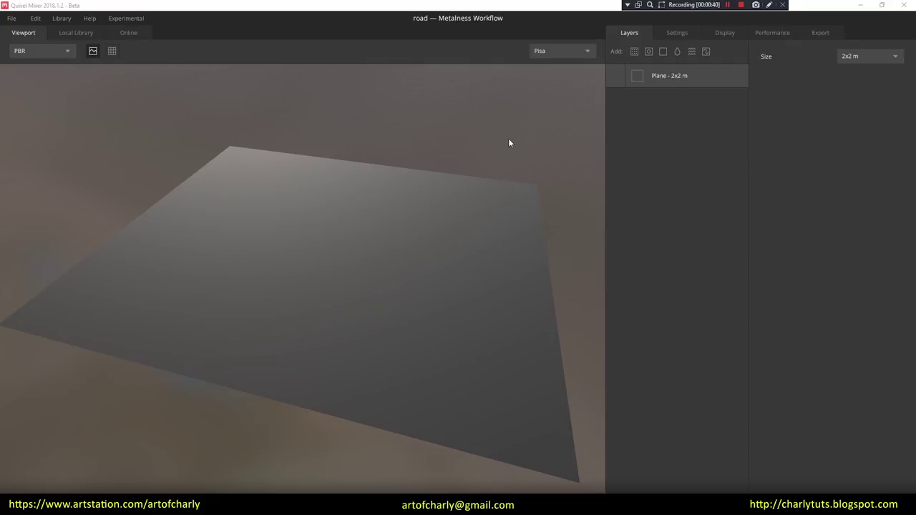
{"action": "left_click", "coordinate": [634, 52]}
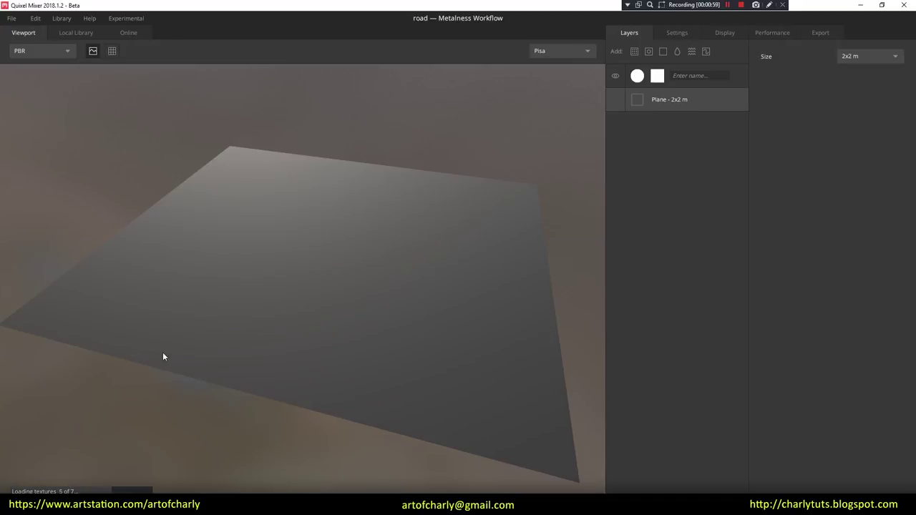
Step: Find Asphalt Fresh in the Online library under Surface > Asphalt
{"action": "left_click", "coordinate": [129, 32]}
{"action": "left_click", "coordinate": [20, 138]}
{"action": "left_click", "coordinate": [55, 85]}
{"action": "left_click", "coordinate": [29, 110]}
{"action": "scroll", "coordinate": [378, 337], "scroll_direction": "down", "scroll_amount": 5}
{"action": "scroll", "coordinate": [322, 250], "scroll_direction": "up", "scroll_amount": 5}
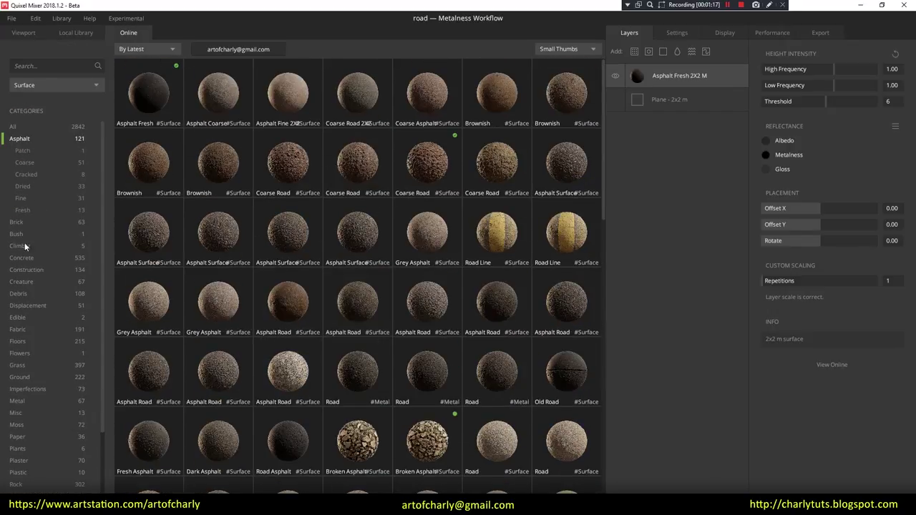
{"action": "left_click", "coordinate": [148, 125]}
Step: Check Asphalt Fresh download settings: Resolution 4096 and Custom material preset
{"action": "left_click", "coordinate": [437, 392]}
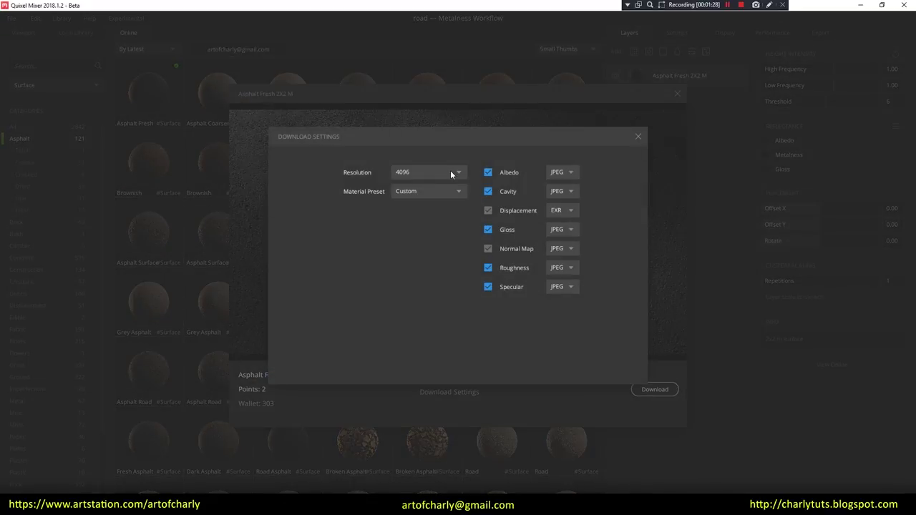
{"action": "left_click", "coordinate": [451, 172]}
{"action": "left_click", "coordinate": [428, 209]}
{"action": "left_click", "coordinate": [421, 191]}
{"action": "left_click", "coordinate": [423, 202]}
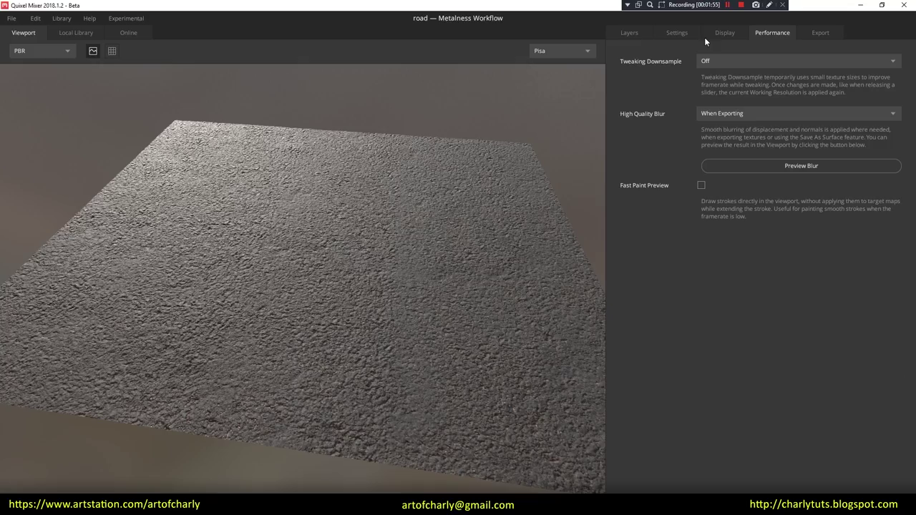
{"action": "left_click", "coordinate": [680, 36]}
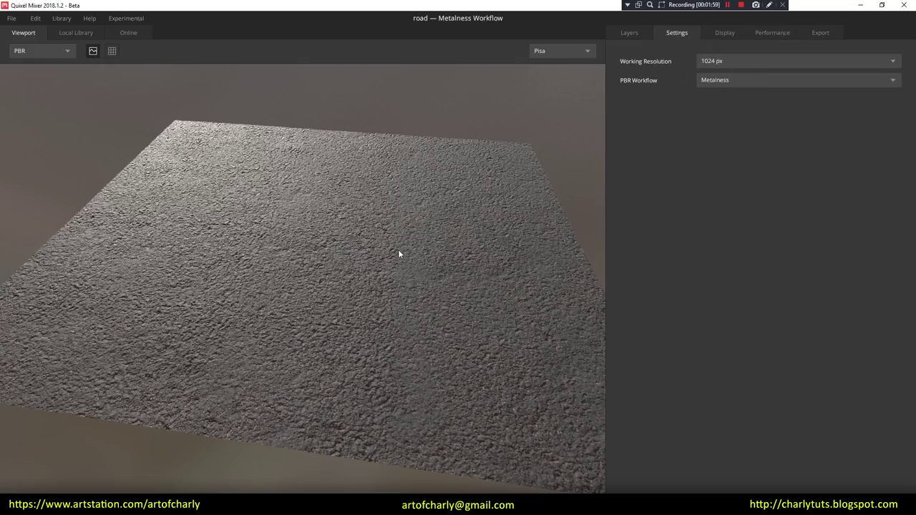
Step: Orbit over the textured asphalt and raise High Frequency height intensity to 1.01
{"action": "left_click_drag", "start_coordinate": [399, 254], "coordinate": [497, 133]}
{"action": "mouse_move", "coordinate": [343, 322]}
{"action": "left_mouse_down"}
{"action": "mouse_move", "coordinate": [378, 337]}
{"action": "mouse_move", "coordinate": [298, 307]}
{"action": "mouse_move", "coordinate": [339, 303]}
{"action": "mouse_move", "coordinate": [348, 339]}
{"action": "mouse_move", "coordinate": [427, 295]}
{"action": "left_mouse_up"}
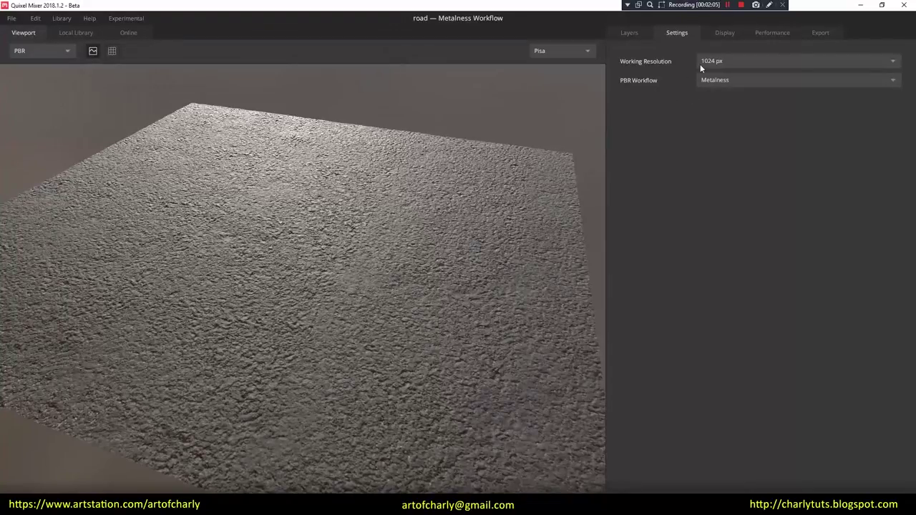
{"action": "mouse_move", "coordinate": [296, 377]}
{"action": "left_mouse_down"}
{"action": "mouse_move", "coordinate": [252, 313]}
{"action": "mouse_move", "coordinate": [251, 288]}
{"action": "mouse_move", "coordinate": [339, 283]}
{"action": "mouse_move", "coordinate": [225, 319]}
{"action": "left_mouse_up"}
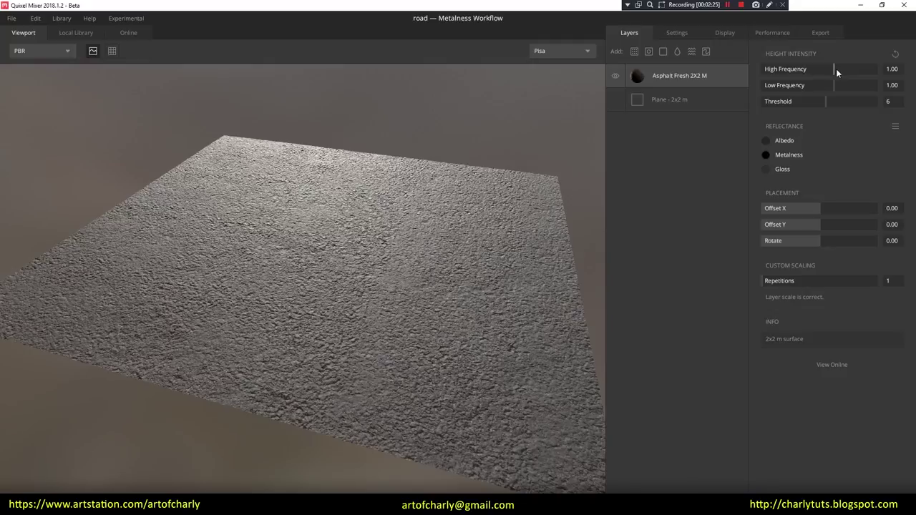
{"action": "mouse_move", "coordinate": [836, 68]}
{"action": "left_mouse_down"}
{"action": "mouse_move", "coordinate": [825, 70]}
{"action": "mouse_move", "coordinate": [848, 67]}
{"action": "mouse_move", "coordinate": [836, 70]}
{"action": "mouse_move", "coordinate": [850, 87]}
{"action": "left_mouse_up"}
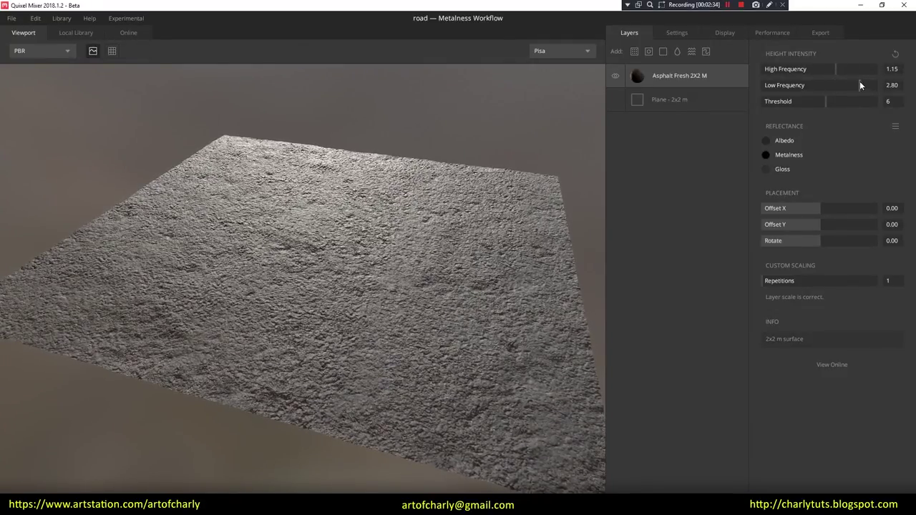
Step: Set the asphalt height Threshold to 7 and open the Reflectance preset menu
{"action": "mouse_move", "coordinate": [842, 91]}
{"action": "left_mouse_down"}
{"action": "mouse_move", "coordinate": [820, 93]}
{"action": "mouse_move", "coordinate": [847, 86]}
{"action": "left_mouse_up"}
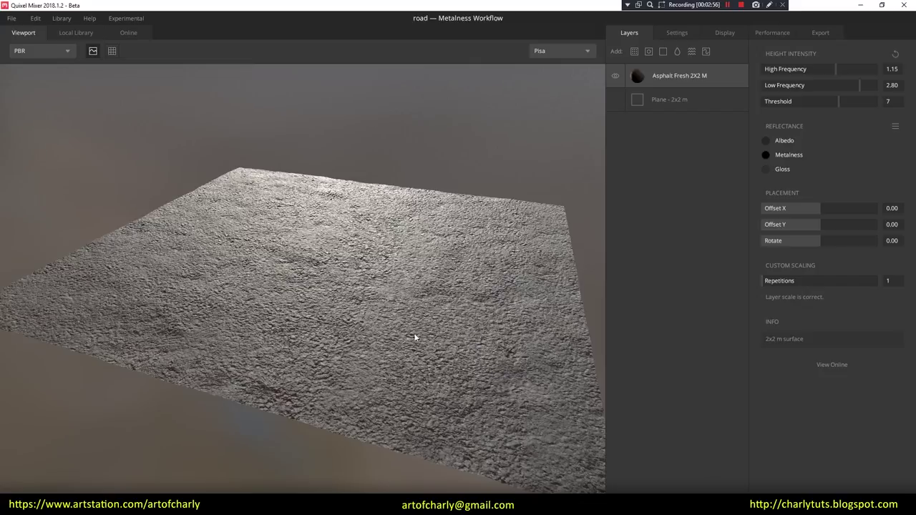
{"action": "left_click", "coordinate": [896, 127]}
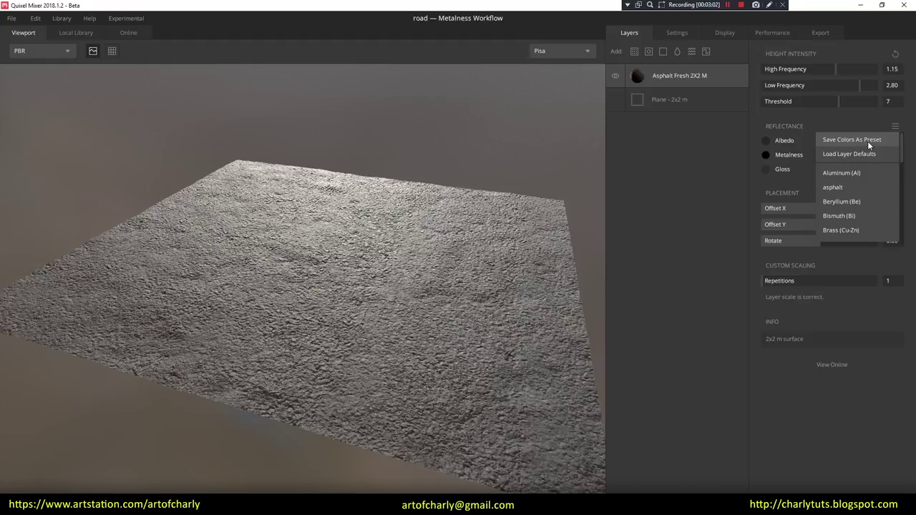
Step: Save the reflectance colours as preset 'asphalt', replacing the existing one
{"action": "left_click", "coordinate": [867, 141]}
{"action": "left_click", "coordinate": [445, 244]}
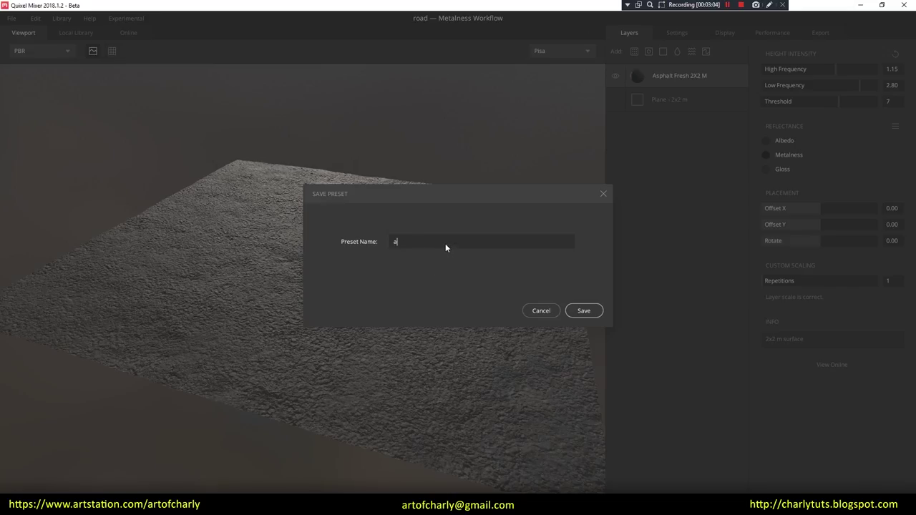
{"action": "type", "text": "asphalt"}
{"action": "left_click", "coordinate": [582, 312]}
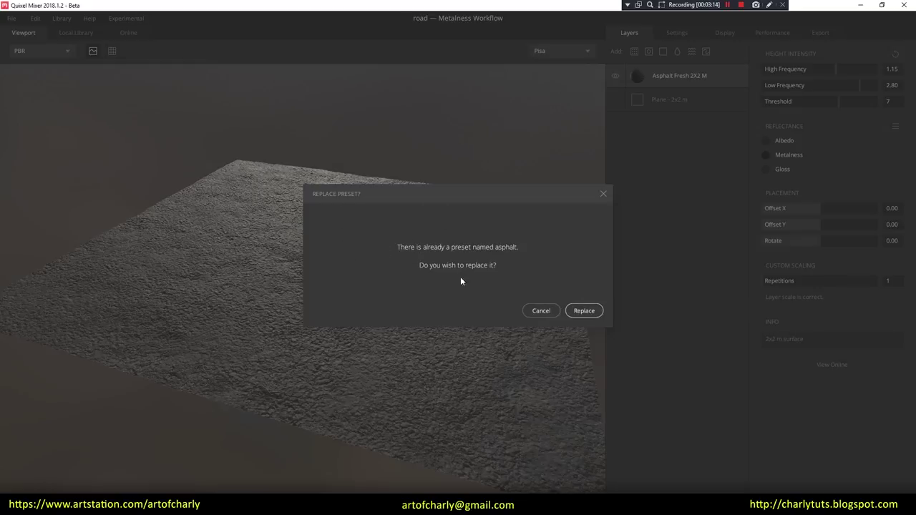
{"action": "left_click", "coordinate": [584, 312]}
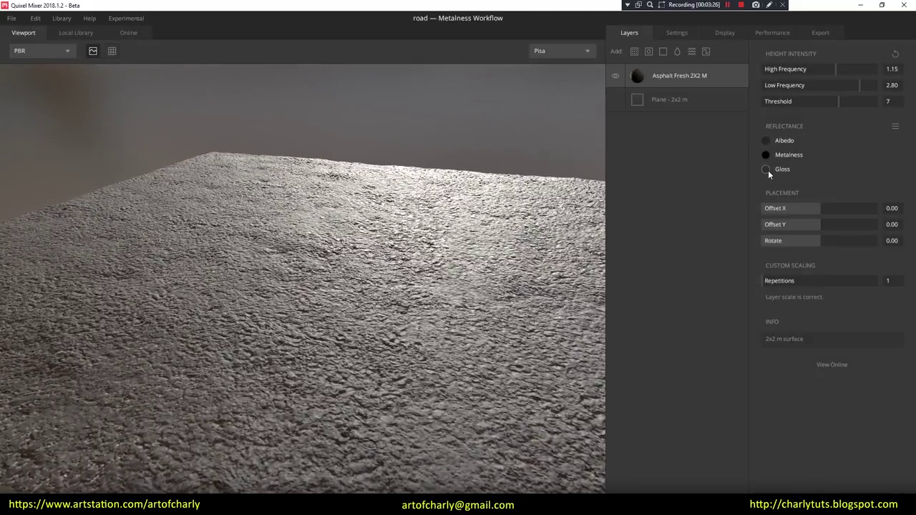
Step: Try lighter and darker grey gloss colours, then cancel to keep the original
{"action": "left_click", "coordinate": [766, 168]}
{"action": "left_click_drag", "start_coordinate": [460, 265], "coordinate": [450, 225]}
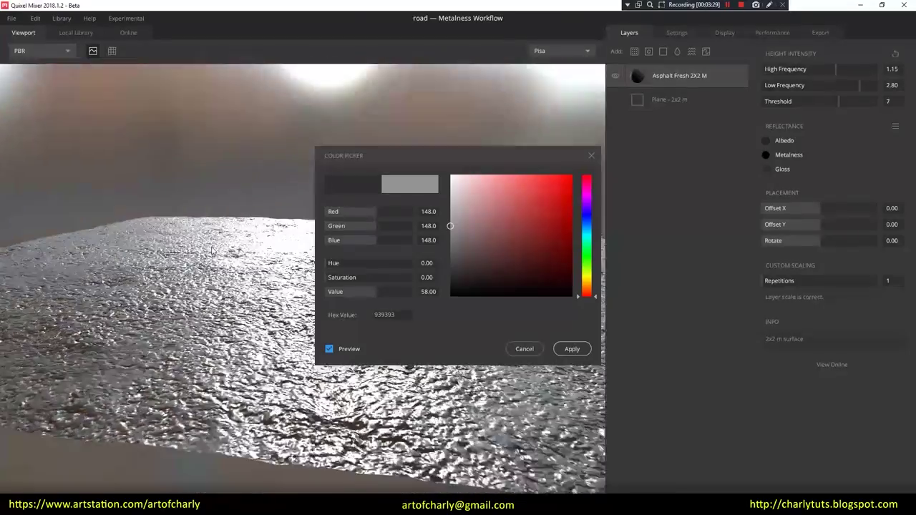
{"action": "left_click_drag", "start_coordinate": [211, 250], "coordinate": [205, 292]}
{"action": "left_click_drag", "start_coordinate": [137, 241], "coordinate": [187, 215]}
{"action": "left_click_drag", "start_coordinate": [450, 225], "coordinate": [450, 263]}
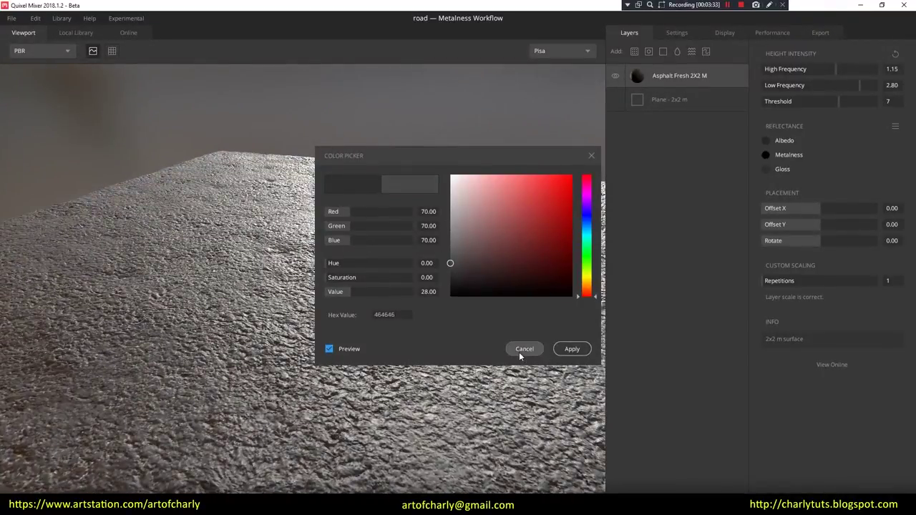
{"action": "left_click", "coordinate": [521, 352]}
Step: Try an orange-brown albedo, cancel it, and set Offset X to -0.15
{"action": "left_click", "coordinate": [765, 140]}
{"action": "left_click", "coordinate": [535, 241]}
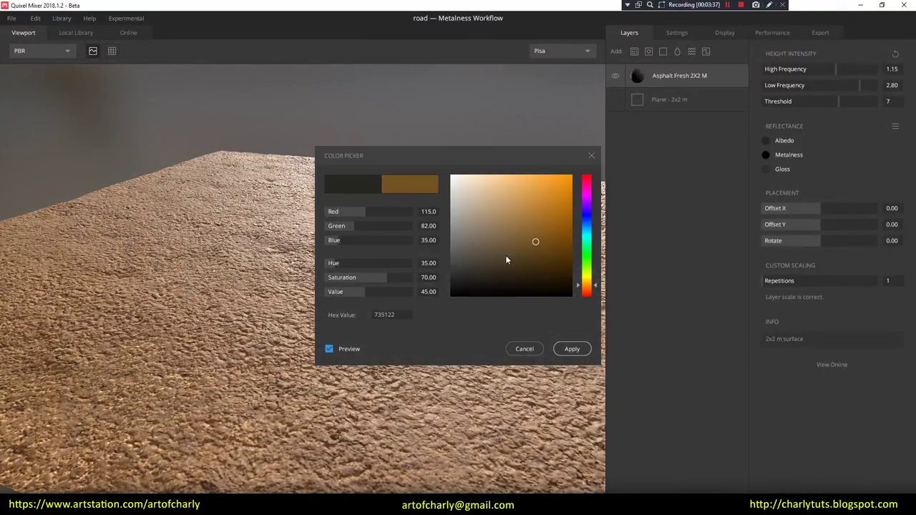
{"action": "left_click_drag", "start_coordinate": [309, 387], "coordinate": [412, 373]}
{"action": "left_click", "coordinate": [525, 348]}
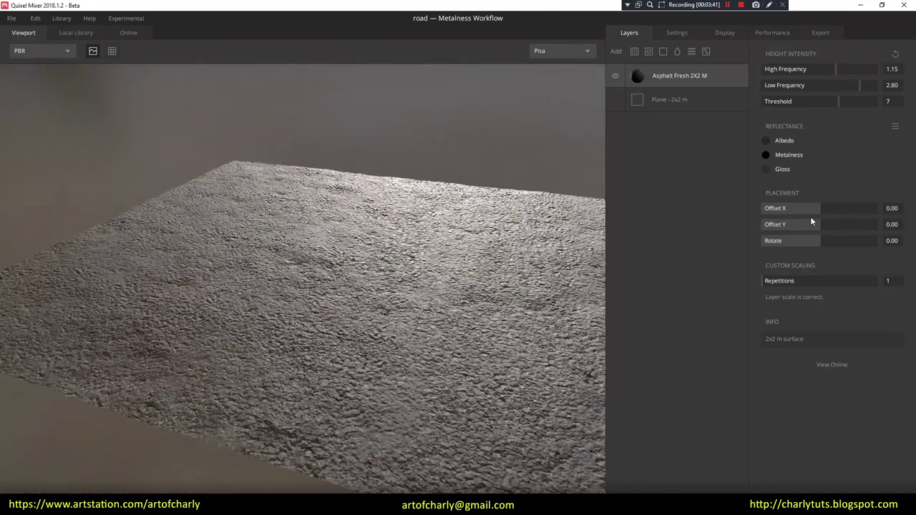
{"action": "left_click", "coordinate": [802, 208]}
{"action": "left_click", "coordinate": [803, 208]}
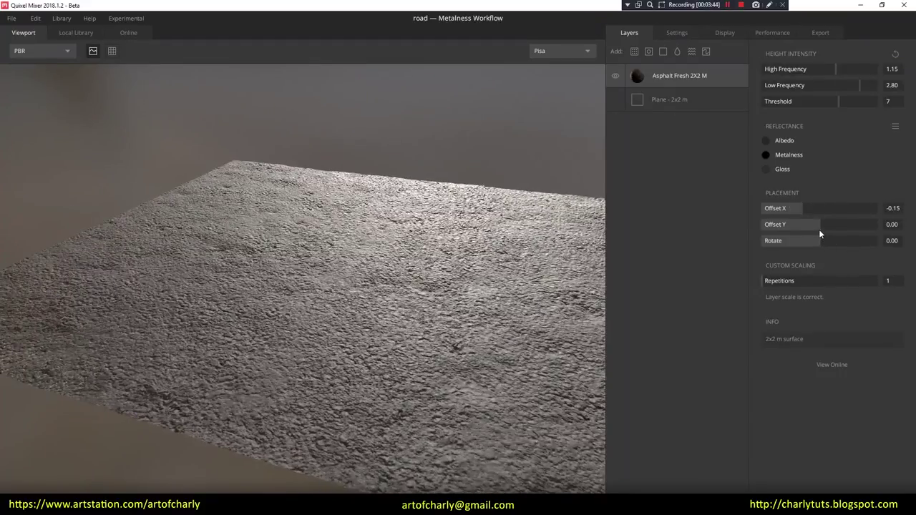
Step: Adjust the asphalt's Offset Y and Repetitions, then view the material online
{"action": "left_click", "coordinate": [815, 225]}
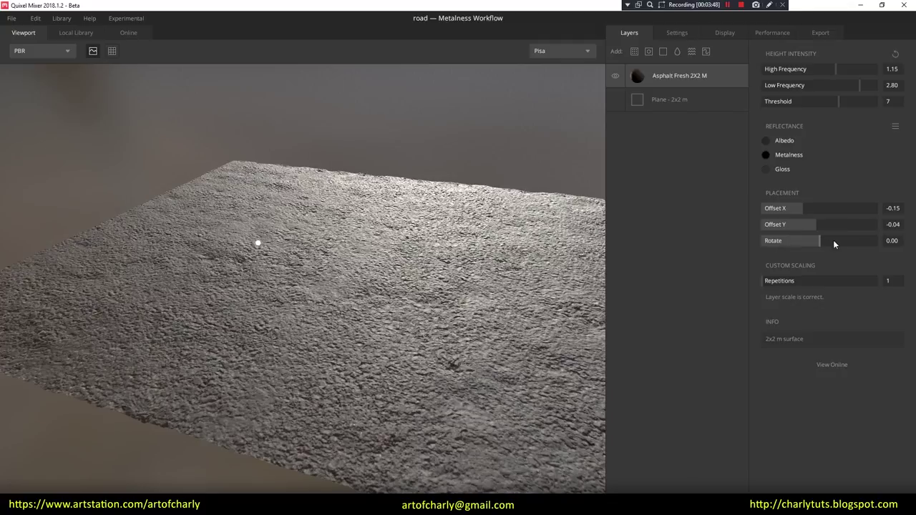
{"action": "mouse_move", "coordinate": [775, 280]}
{"action": "left_mouse_down"}
{"action": "mouse_move", "coordinate": [845, 282]}
{"action": "mouse_move", "coordinate": [803, 279]}
{"action": "left_mouse_up"}
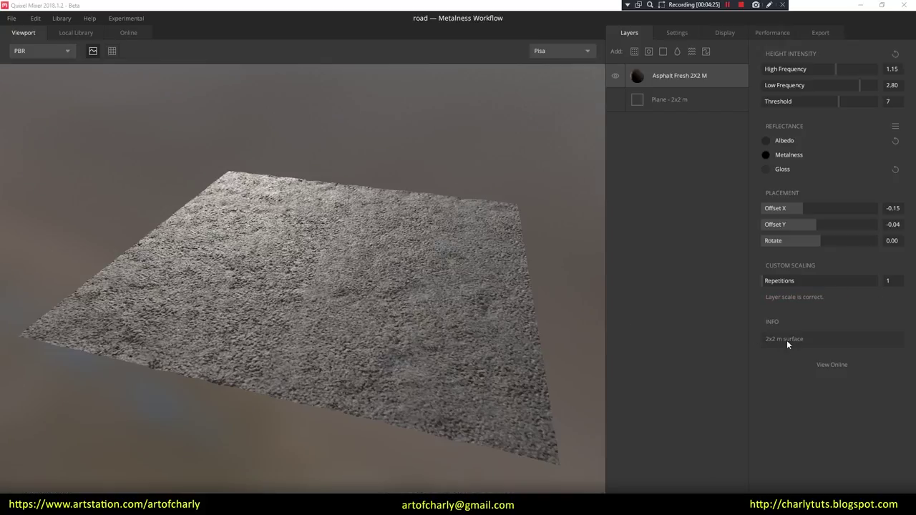
{"action": "left_click", "coordinate": [831, 365]}
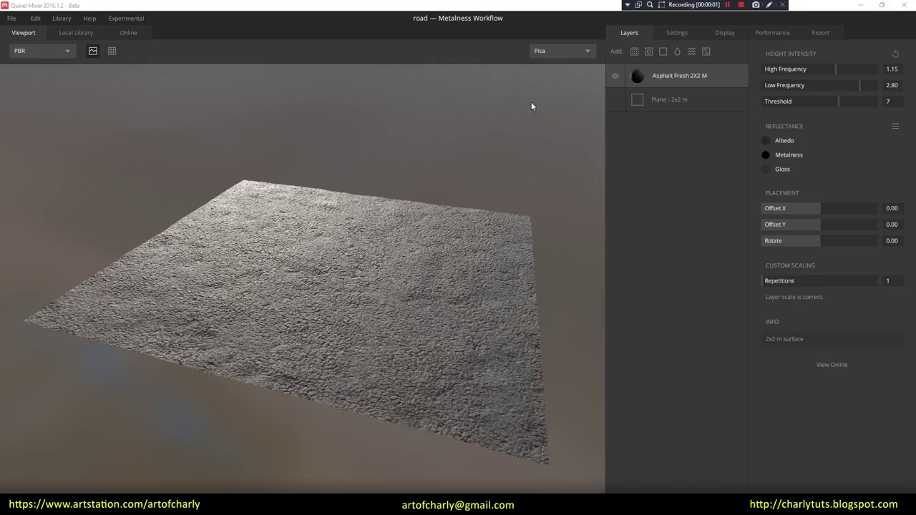
Step: Browse Online Street assets with All Types and preview Sidewalk Trim
{"action": "left_click", "coordinate": [649, 51]}
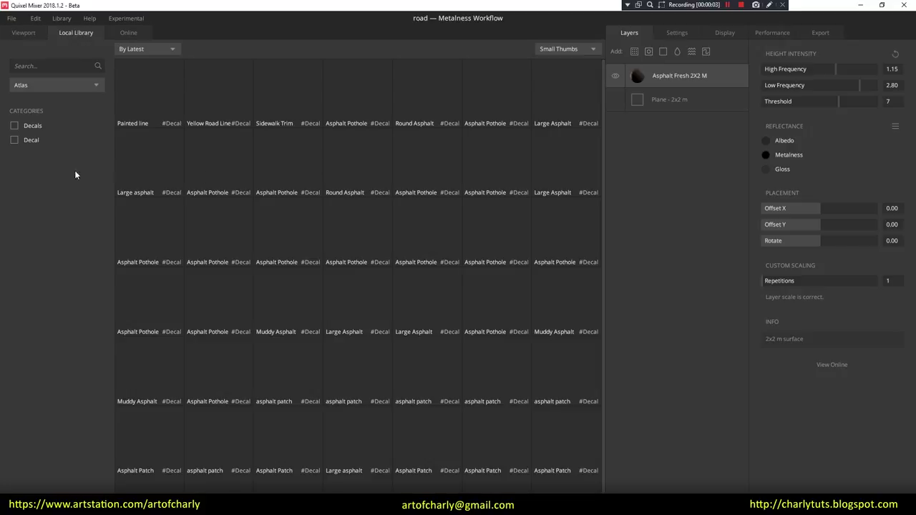
{"action": "left_click", "coordinate": [135, 33]}
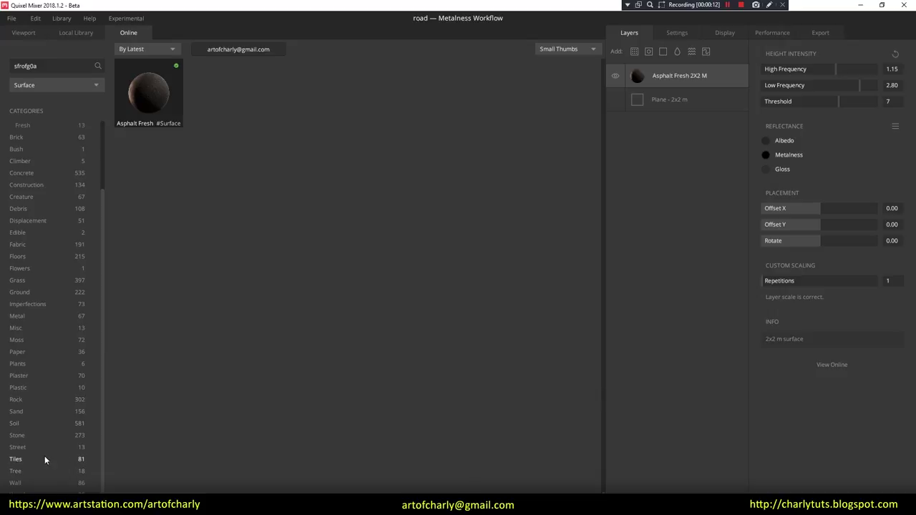
{"action": "left_click", "coordinate": [17, 448]}
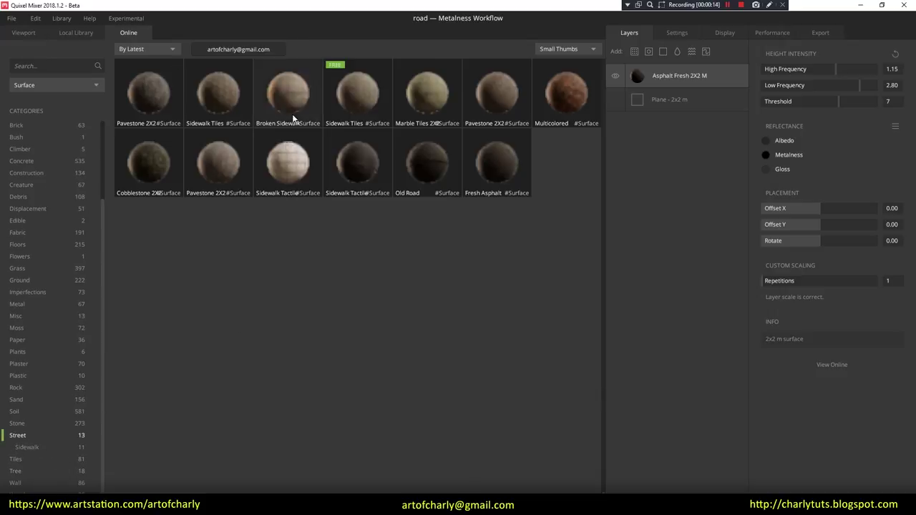
{"action": "left_click", "coordinate": [24, 448]}
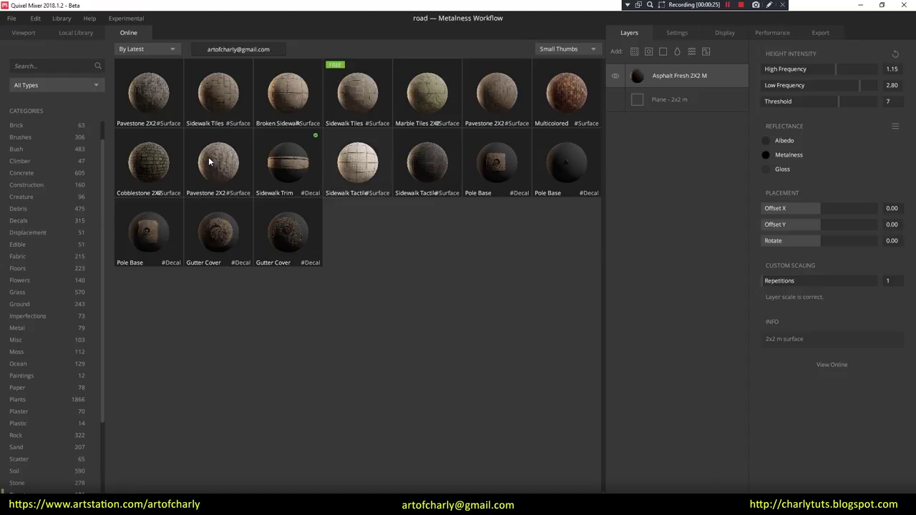
{"action": "left_click", "coordinate": [308, 175]}
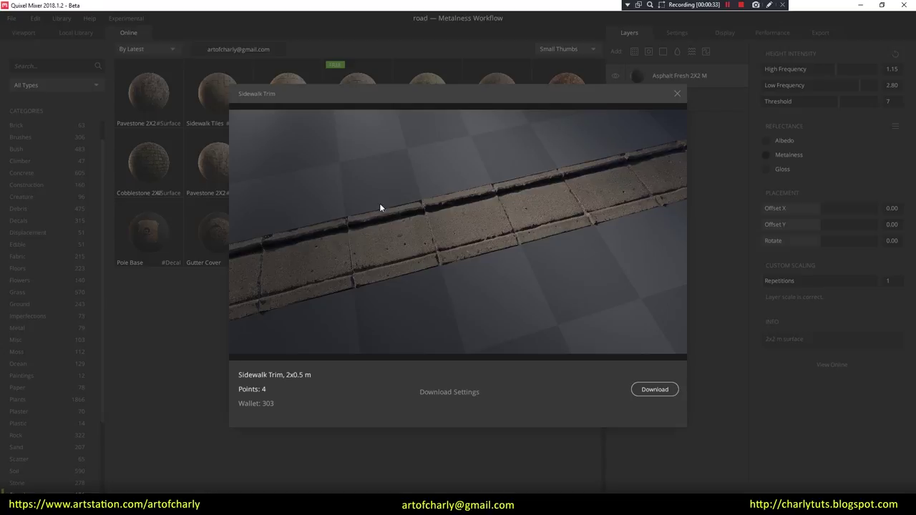
{"action": "left_click", "coordinate": [677, 94]}
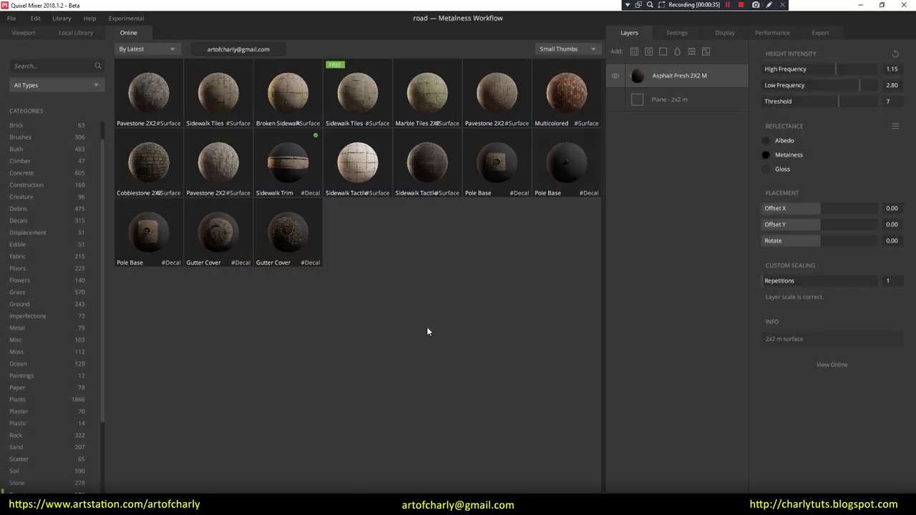
Step: Add Sidewalk Trim from the Local Library as a new layer
{"action": "left_click", "coordinate": [24, 33]}
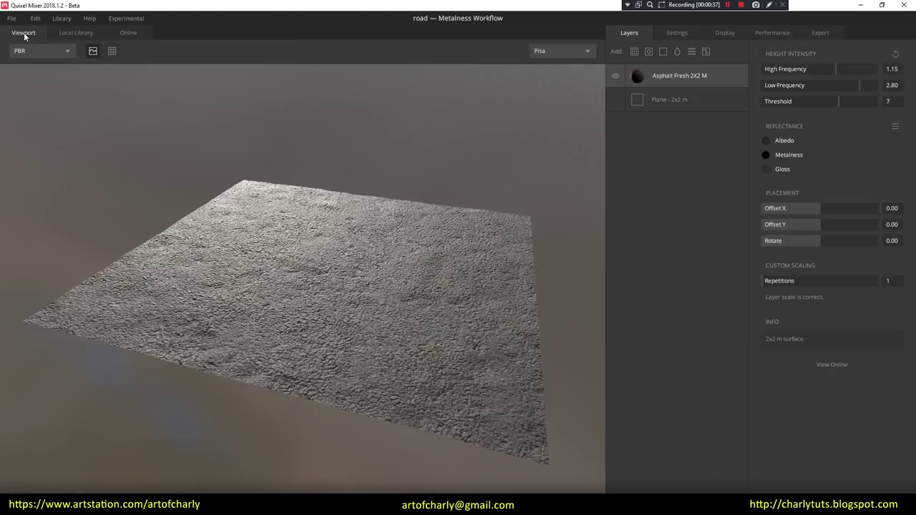
{"action": "left_click", "coordinate": [75, 32]}
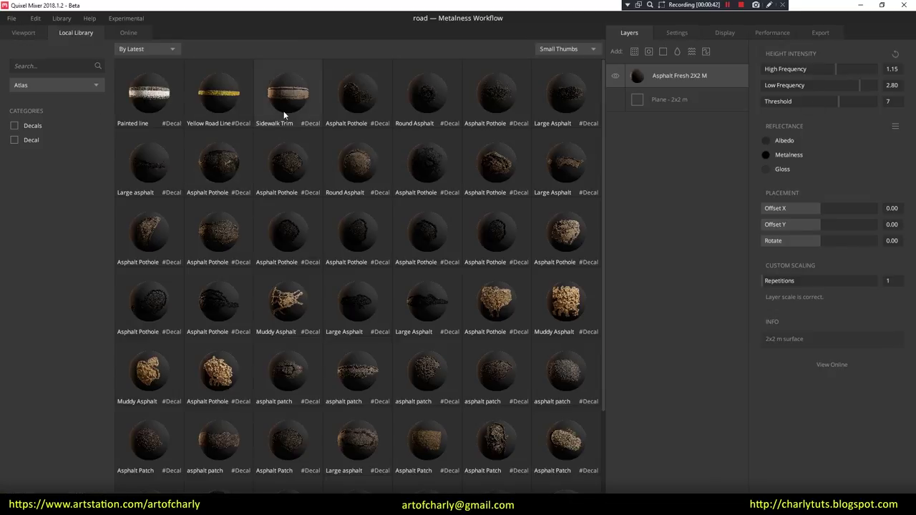
{"action": "left_click", "coordinate": [286, 109]}
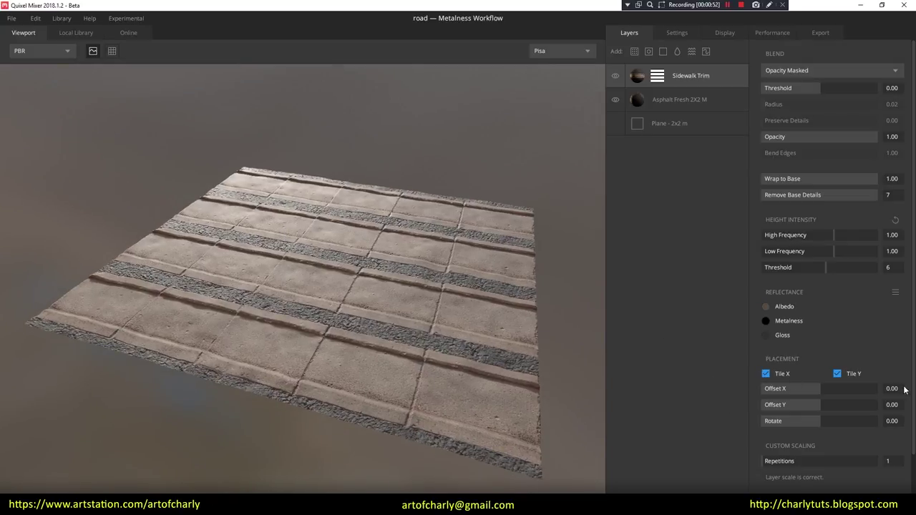
Step: Turn off Tile X and Tile Y, set Rotate 1.00 and Offset X 0.50
{"action": "left_click", "coordinate": [766, 373]}
{"action": "left_click", "coordinate": [837, 373]}
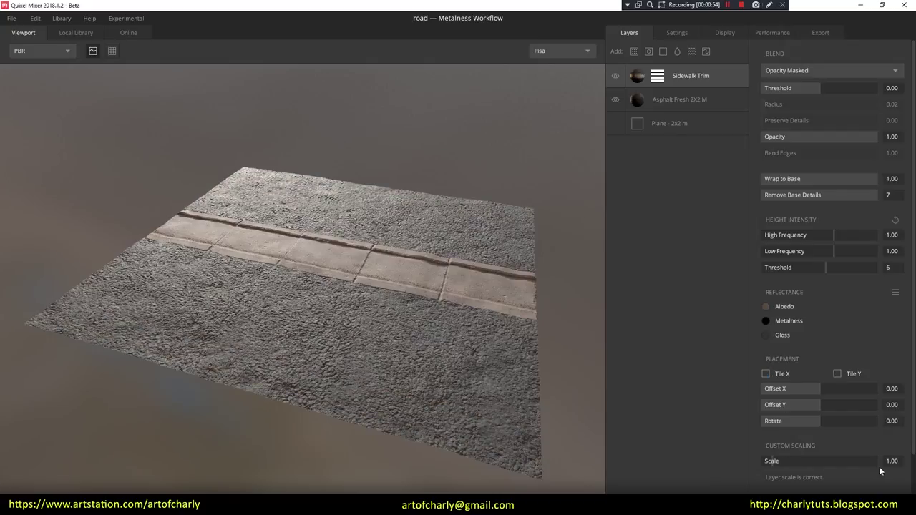
{"action": "left_click_drag", "start_coordinate": [823, 423], "coordinate": [895, 427]}
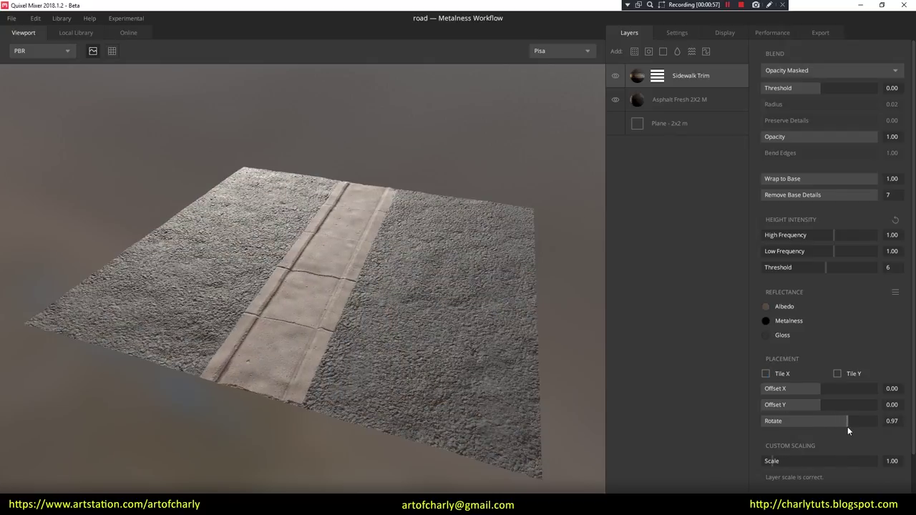
{"action": "left_click_drag", "start_coordinate": [376, 259], "coordinate": [393, 284]}
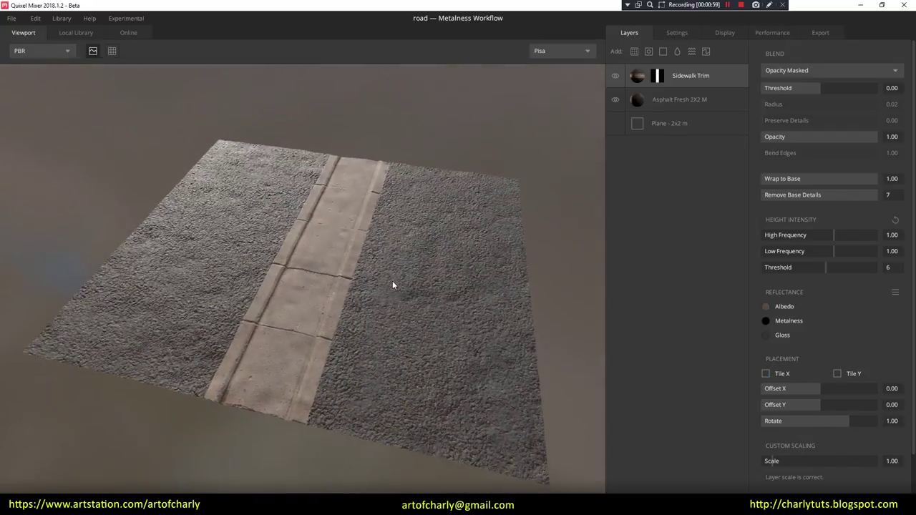
{"action": "left_click_drag", "start_coordinate": [813, 391], "coordinate": [880, 393]}
Step: Orbit low along the road to inspect the curbs and set Wrap to Base 0.00
{"action": "mouse_move", "coordinate": [270, 322]}
{"action": "left_mouse_down"}
{"action": "mouse_move", "coordinate": [372, 359]}
{"action": "mouse_move", "coordinate": [320, 375]}
{"action": "mouse_move", "coordinate": [307, 347]}
{"action": "mouse_move", "coordinate": [291, 349]}
{"action": "mouse_move", "coordinate": [319, 375]}
{"action": "mouse_move", "coordinate": [384, 267]}
{"action": "mouse_move", "coordinate": [451, 227]}
{"action": "mouse_move", "coordinate": [434, 274]}
{"action": "mouse_move", "coordinate": [483, 264]}
{"action": "mouse_move", "coordinate": [437, 280]}
{"action": "mouse_move", "coordinate": [159, 256]}
{"action": "mouse_move", "coordinate": [327, 269]}
{"action": "mouse_move", "coordinate": [355, 357]}
{"action": "left_mouse_up"}
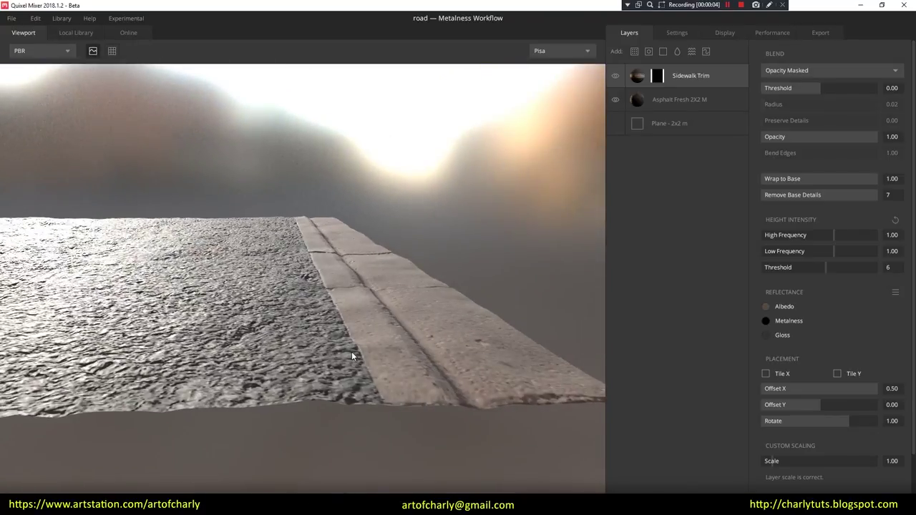
{"action": "left_click_drag", "start_coordinate": [322, 291], "coordinate": [240, 284]}
{"action": "mouse_move", "coordinate": [444, 280]}
{"action": "left_mouse_down"}
{"action": "mouse_move", "coordinate": [418, 392]}
{"action": "mouse_move", "coordinate": [360, 299]}
{"action": "mouse_move", "coordinate": [274, 284]}
{"action": "mouse_move", "coordinate": [391, 267]}
{"action": "mouse_move", "coordinate": [286, 290]}
{"action": "left_mouse_up"}
{"action": "left_click_drag", "start_coordinate": [876, 179], "coordinate": [750, 188]}
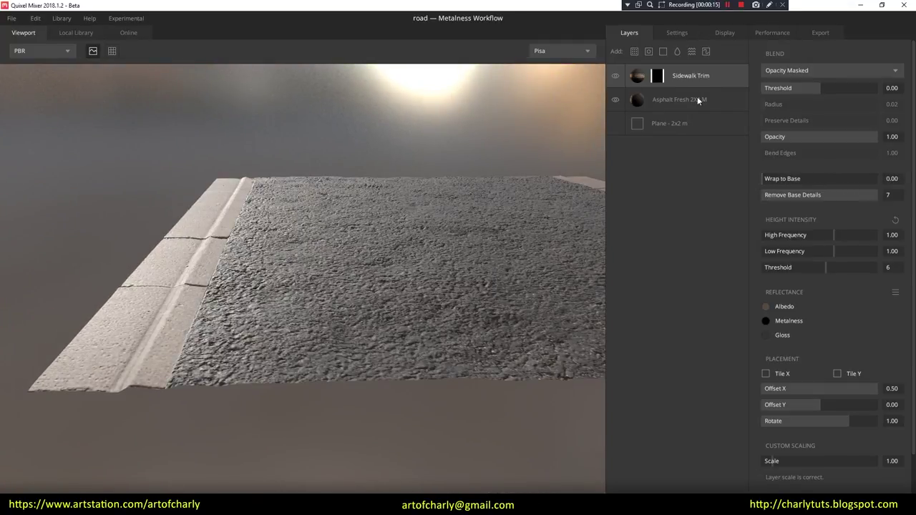
Step: Set the trim's blend Threshold to 0.37 and Wrap to Base 0.56, then orbit to check
{"action": "left_click_drag", "start_coordinate": [801, 87], "coordinate": [841, 88]}
{"action": "left_click_drag", "start_coordinate": [843, 175], "coordinate": [823, 179]}
{"action": "left_click_drag", "start_coordinate": [821, 89], "coordinate": [828, 90]}
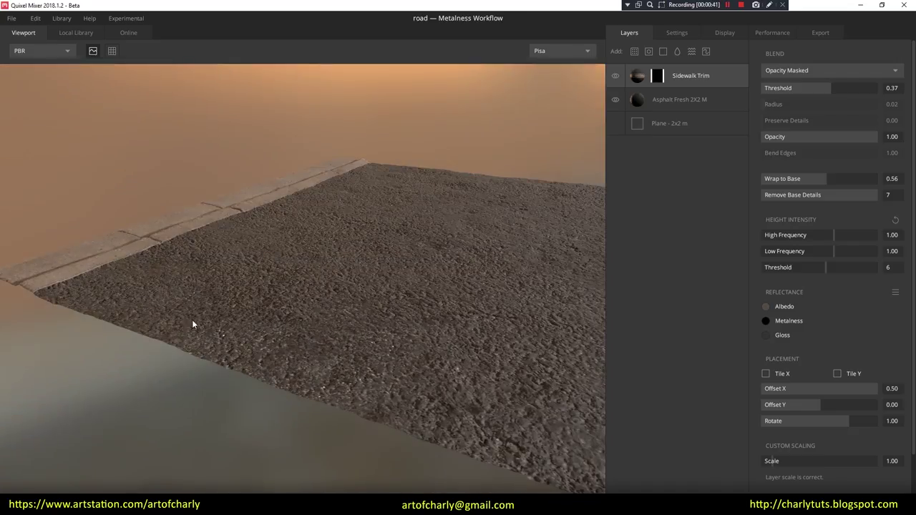
{"action": "mouse_move", "coordinate": [191, 319]}
{"action": "left_mouse_down"}
{"action": "mouse_move", "coordinate": [201, 297]}
{"action": "mouse_move", "coordinate": [396, 294]}
{"action": "mouse_move", "coordinate": [268, 208]}
{"action": "left_mouse_up"}
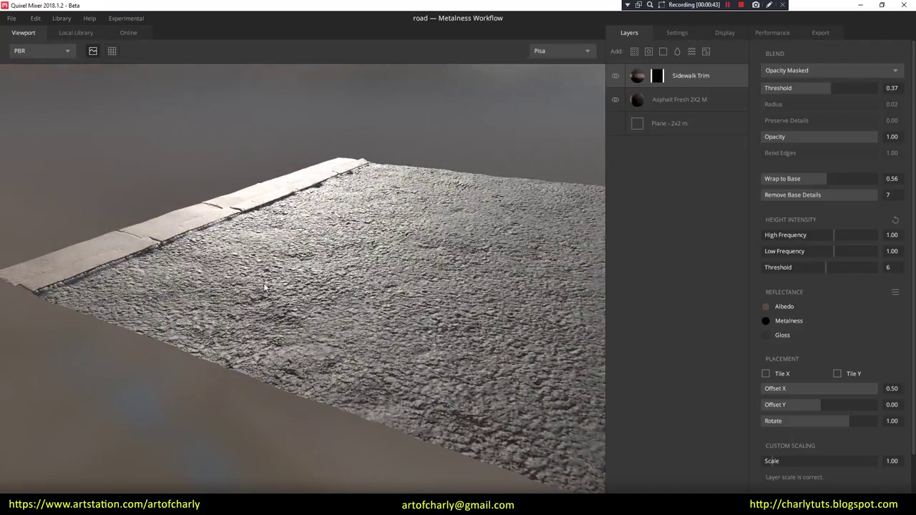
{"action": "mouse_move", "coordinate": [163, 302]}
{"action": "left_mouse_down"}
{"action": "mouse_move", "coordinate": [332, 297]}
{"action": "mouse_move", "coordinate": [255, 312]}
{"action": "mouse_move", "coordinate": [639, 147]}
{"action": "left_mouse_up"}
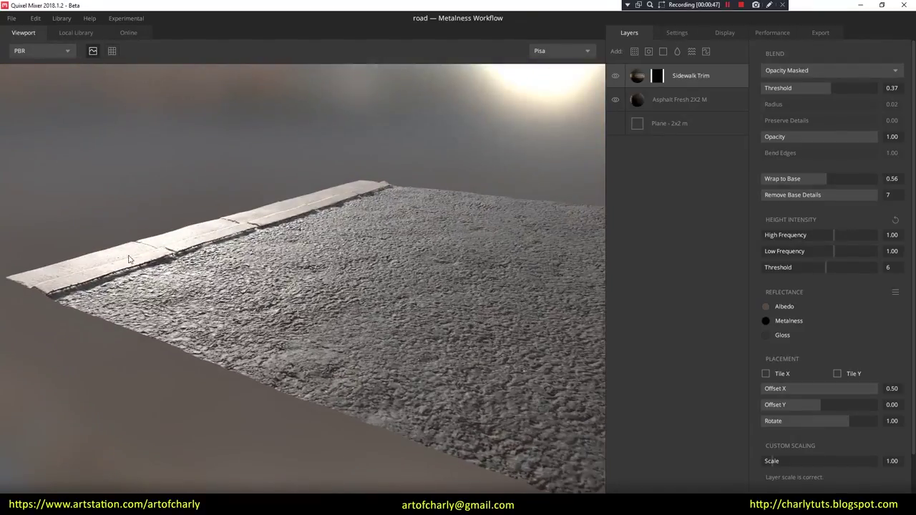
{"action": "left_click", "coordinate": [727, 32]}
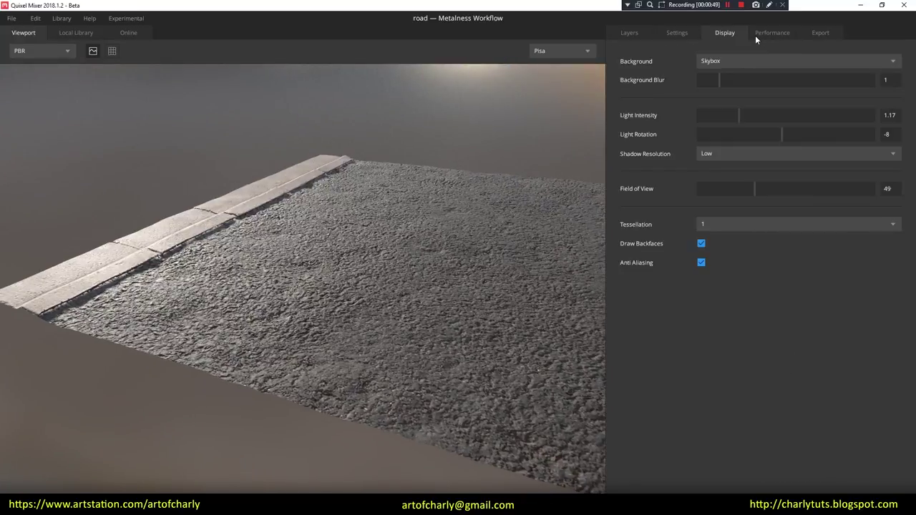
{"action": "left_click", "coordinate": [736, 226]}
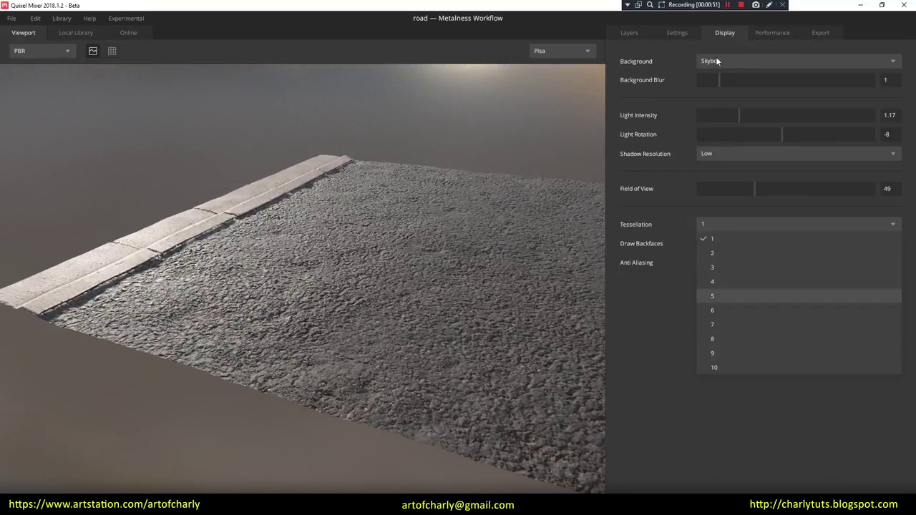
{"action": "left_click", "coordinate": [734, 368]}
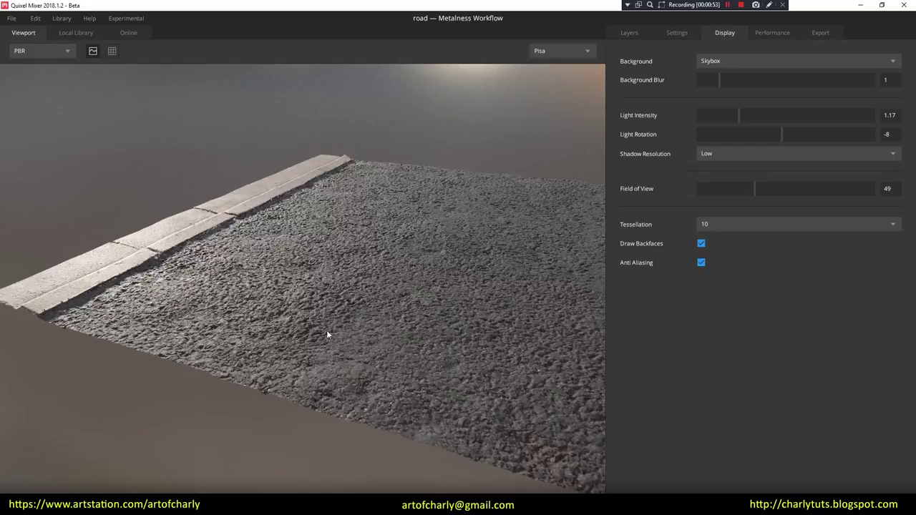
{"action": "mouse_move", "coordinate": [255, 264]}
{"action": "left_mouse_down"}
{"action": "mouse_move", "coordinate": [230, 251]}
{"action": "mouse_move", "coordinate": [165, 248]}
{"action": "mouse_move", "coordinate": [210, 286]}
{"action": "mouse_move", "coordinate": [371, 272]}
{"action": "left_mouse_up"}
{"action": "left_click", "coordinate": [732, 228]}
{"action": "left_click", "coordinate": [715, 241]}
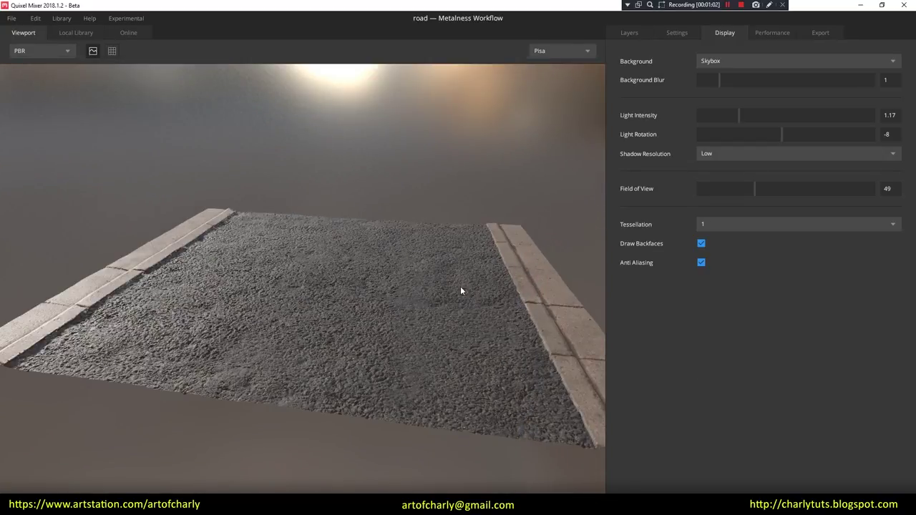
{"action": "mouse_move", "coordinate": [355, 336]}
{"action": "left_mouse_down"}
{"action": "mouse_move", "coordinate": [325, 318]}
{"action": "mouse_move", "coordinate": [339, 261]}
{"action": "mouse_move", "coordinate": [384, 358]}
{"action": "mouse_move", "coordinate": [373, 306]}
{"action": "mouse_move", "coordinate": [380, 270]}
{"action": "mouse_move", "coordinate": [454, 260]}
{"action": "left_mouse_up"}
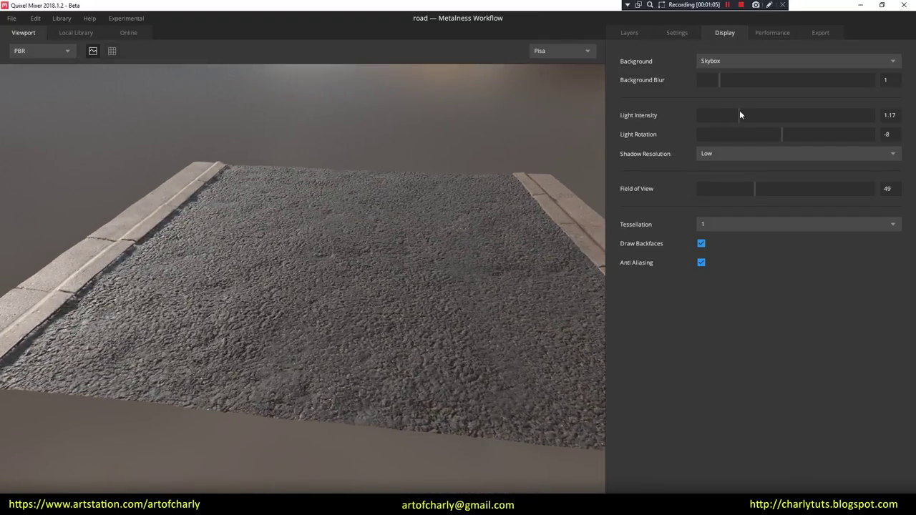
{"action": "mouse_move", "coordinate": [348, 285]}
{"action": "left_mouse_down"}
{"action": "mouse_move", "coordinate": [344, 300]}
{"action": "mouse_move", "coordinate": [371, 318]}
{"action": "left_mouse_up"}
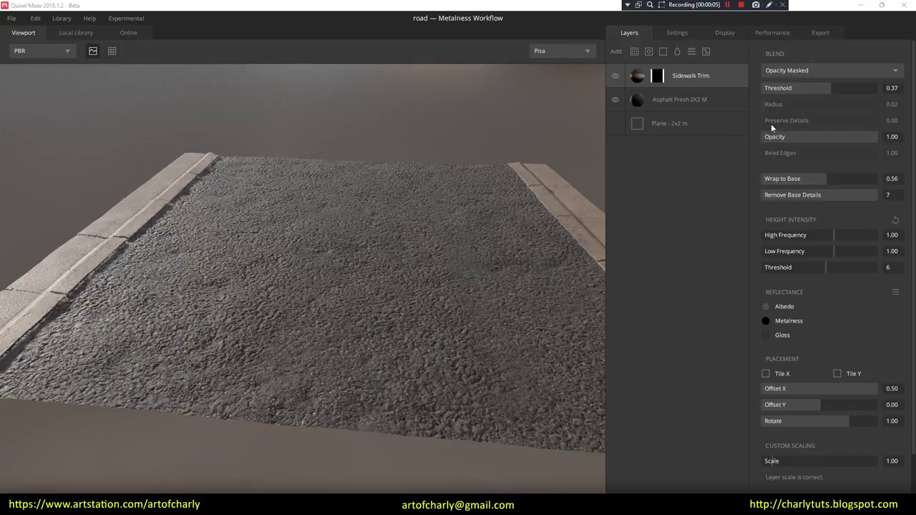
Step: Try the From Above blend on Sidewalk Trim, then settle on From Below
{"action": "left_click", "coordinate": [800, 74]}
{"action": "left_click", "coordinate": [799, 70]}
{"action": "left_click", "coordinate": [788, 72]}
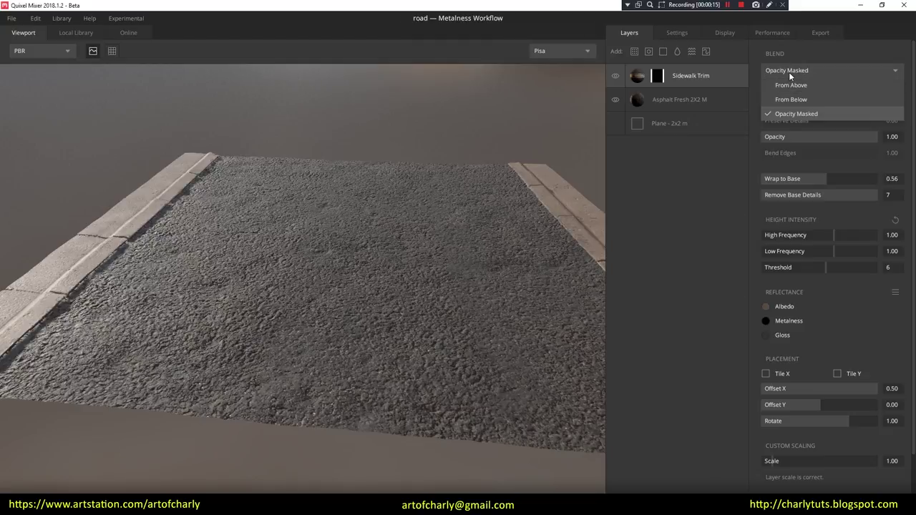
{"action": "left_click", "coordinate": [801, 83]}
{"action": "left_click", "coordinate": [799, 69]}
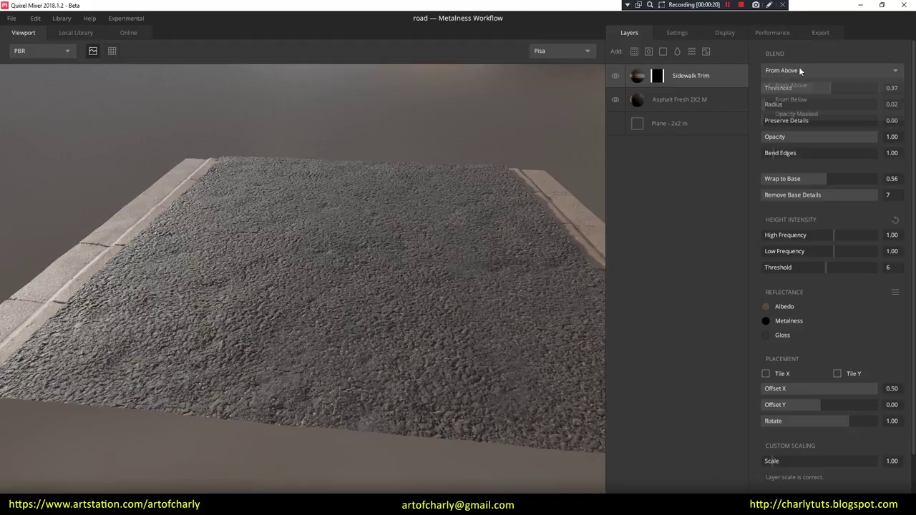
{"action": "left_click", "coordinate": [795, 101]}
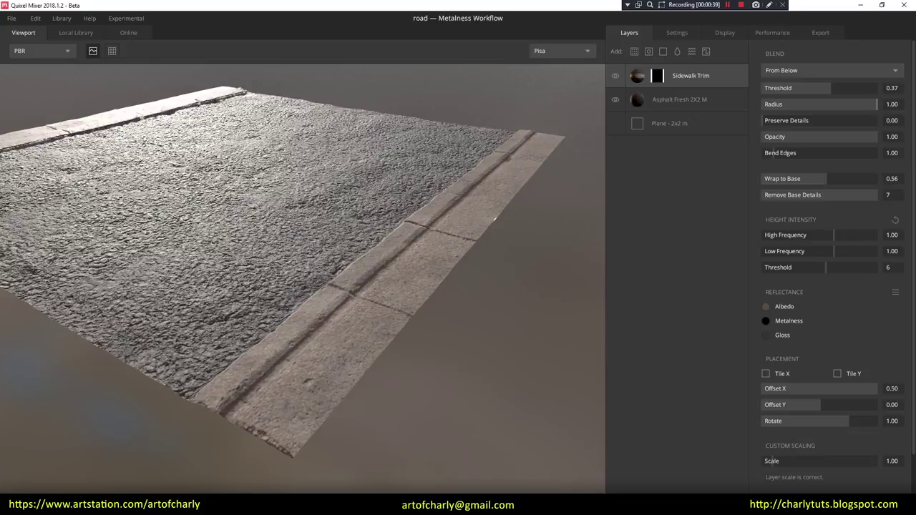
Step: Tweak trim blend radius, preserve details, opacity and edge bending, and set Wrap to Base 0.58
{"action": "left_click_drag", "start_coordinate": [772, 108], "coordinate": [557, 103]}
{"action": "mouse_move", "coordinate": [770, 121]}
{"action": "left_mouse_down"}
{"action": "mouse_move", "coordinate": [807, 121]}
{"action": "mouse_move", "coordinate": [765, 121]}
{"action": "left_mouse_up"}
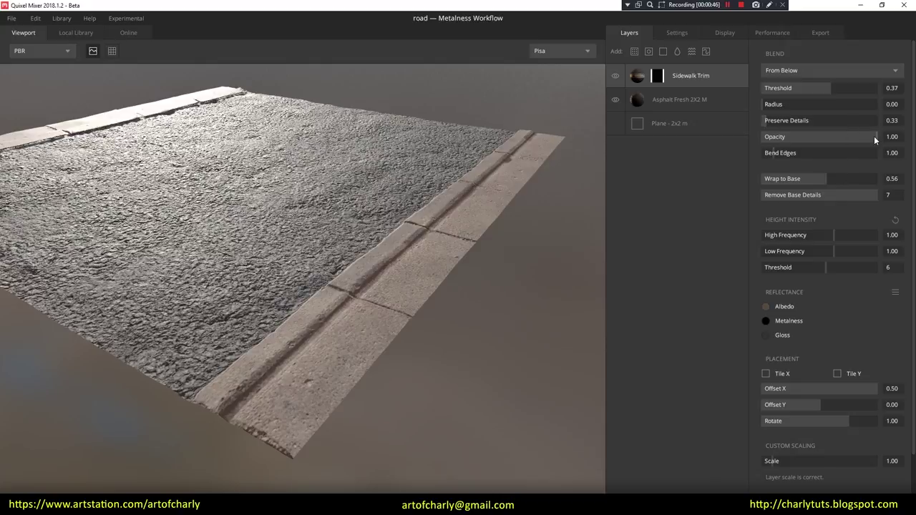
{"action": "left_click_drag", "start_coordinate": [874, 137], "coordinate": [870, 136]}
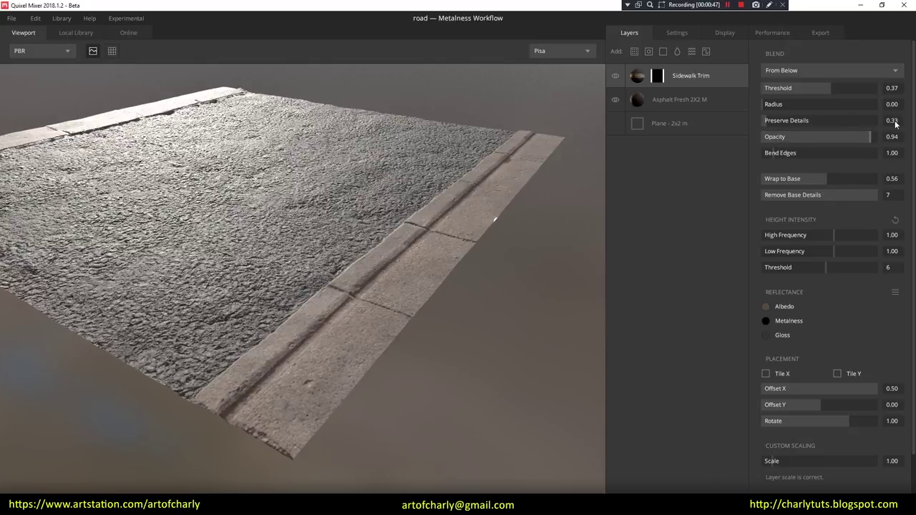
{"action": "mouse_move", "coordinate": [349, 295]}
{"action": "left_mouse_down"}
{"action": "mouse_move", "coordinate": [452, 252]}
{"action": "mouse_move", "coordinate": [458, 307]}
{"action": "mouse_move", "coordinate": [386, 276]}
{"action": "left_mouse_up"}
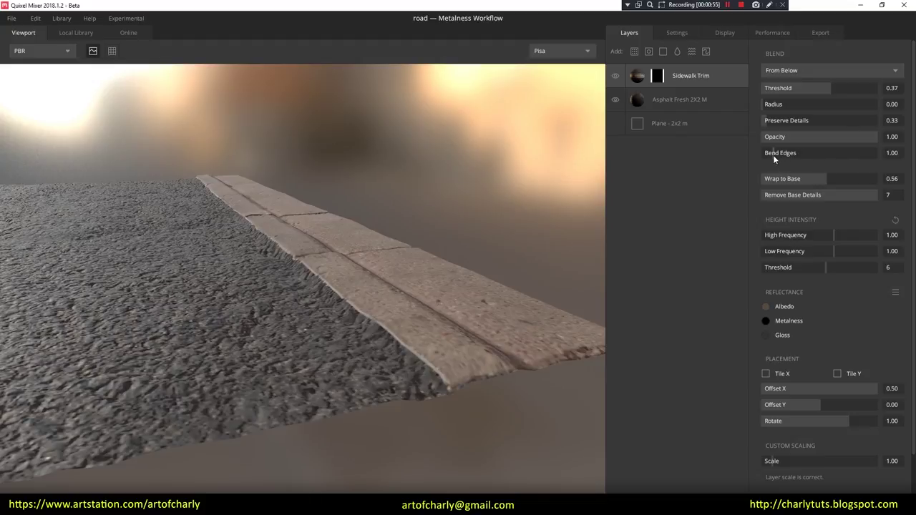
{"action": "left_click_drag", "start_coordinate": [793, 151], "coordinate": [721, 152]}
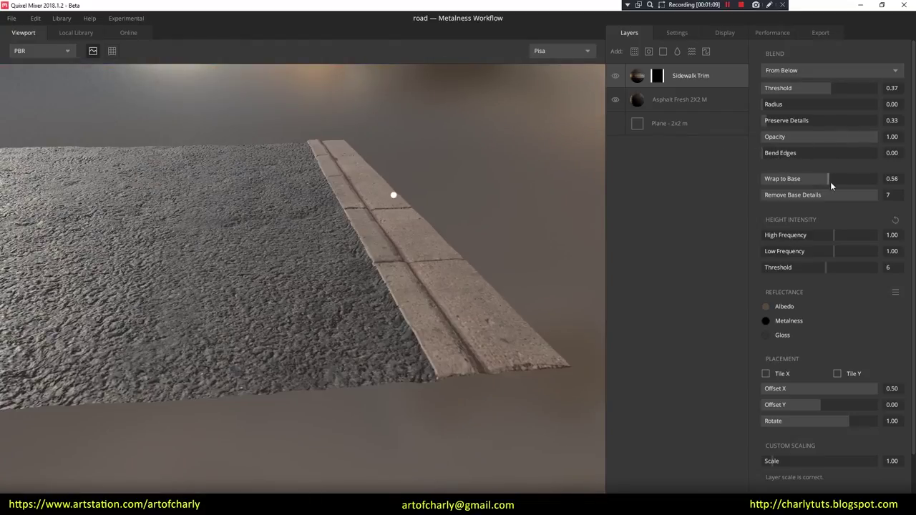
{"action": "left_click_drag", "start_coordinate": [828, 179], "coordinate": [874, 182]}
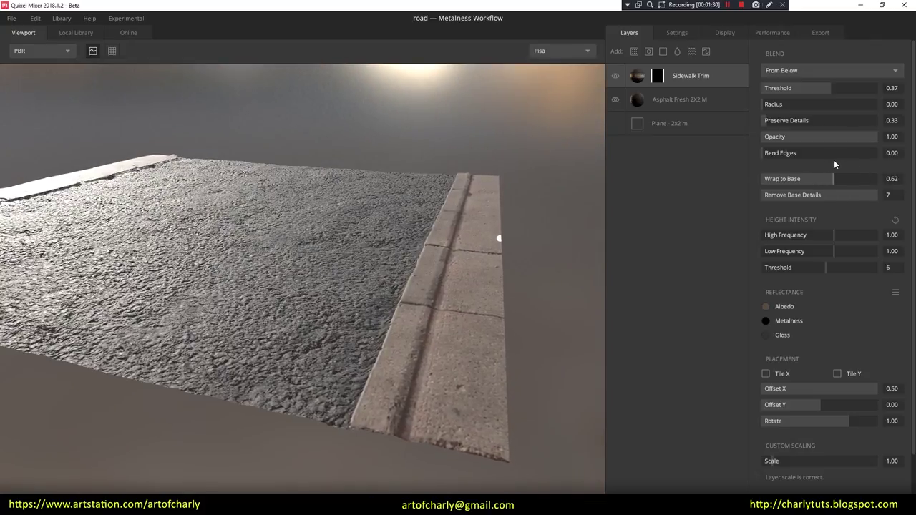
{"action": "left_click_drag", "start_coordinate": [834, 178], "coordinate": [829, 179]}
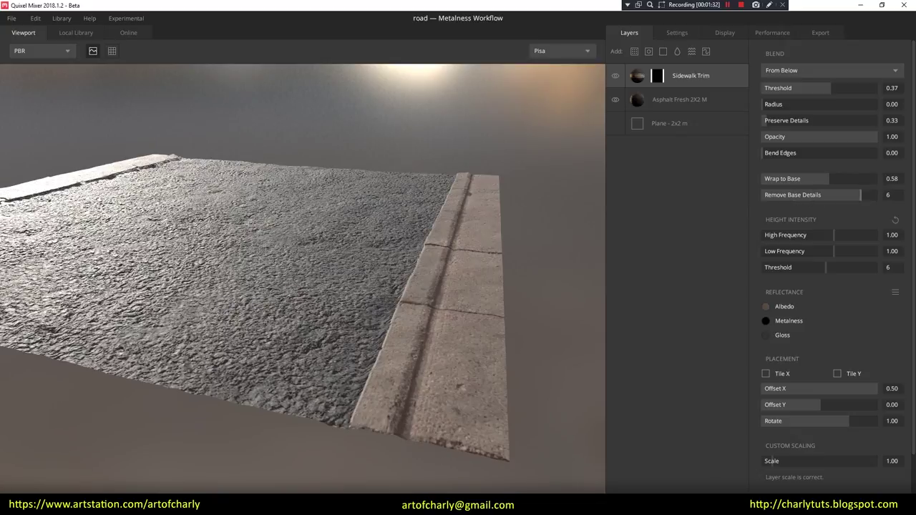
{"action": "mouse_move", "coordinate": [340, 271]}
{"action": "left_mouse_down"}
{"action": "mouse_move", "coordinate": [383, 281]}
{"action": "mouse_move", "coordinate": [315, 276]}
{"action": "mouse_move", "coordinate": [406, 289]}
{"action": "left_mouse_up"}
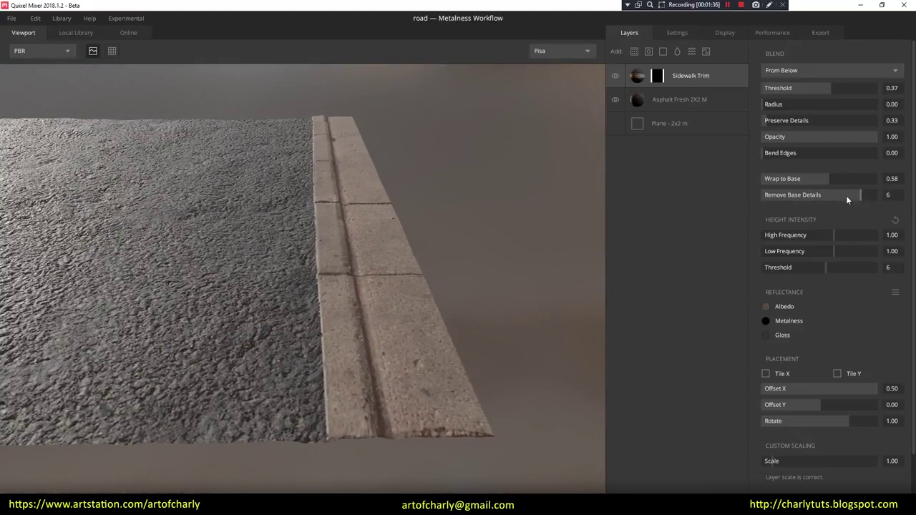
Step: Compare Remove Base Details at 0, restore it to 7, and raise High/Low Frequency to 1.71/1.94
{"action": "left_click_drag", "start_coordinate": [859, 196], "coordinate": [875, 194]}
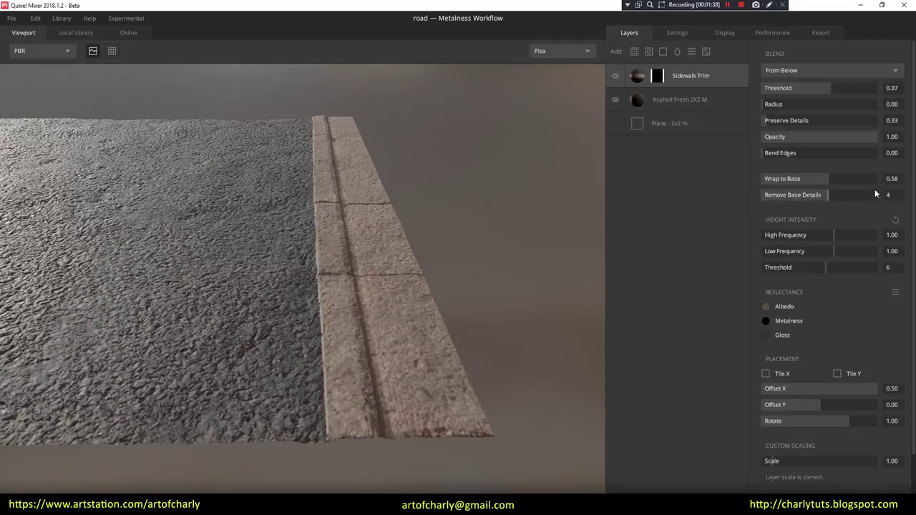
{"action": "left_click_drag", "start_coordinate": [874, 194], "coordinate": [548, 274]}
{"action": "left_click_drag", "start_coordinate": [771, 197], "coordinate": [843, 193]}
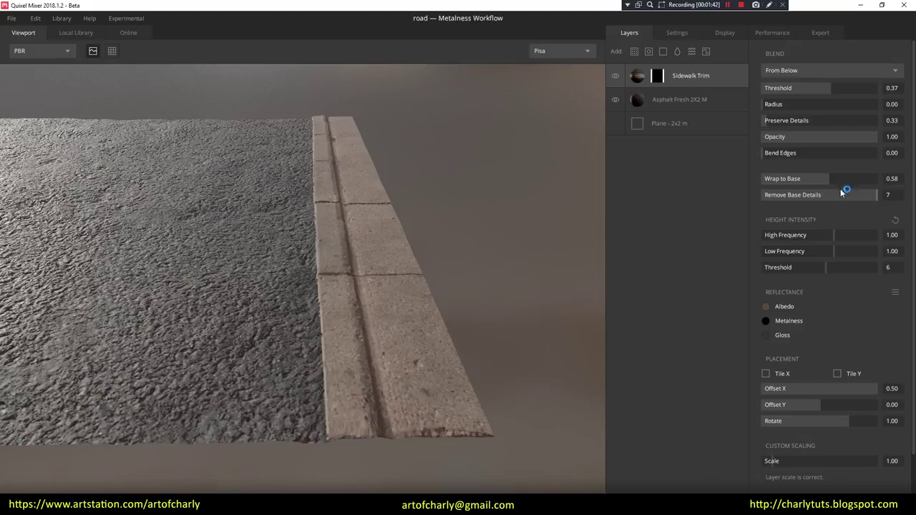
{"action": "left_click_drag", "start_coordinate": [331, 241], "coordinate": [294, 223]}
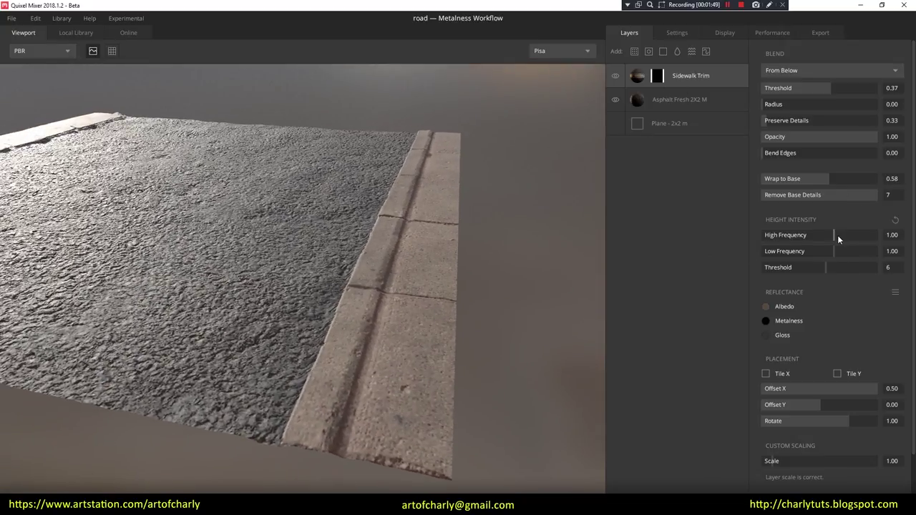
{"action": "mouse_move", "coordinate": [837, 234]}
{"action": "left_mouse_down"}
{"action": "mouse_move", "coordinate": [844, 231]}
{"action": "mouse_move", "coordinate": [844, 252]}
{"action": "mouse_move", "coordinate": [873, 243]}
{"action": "left_mouse_up"}
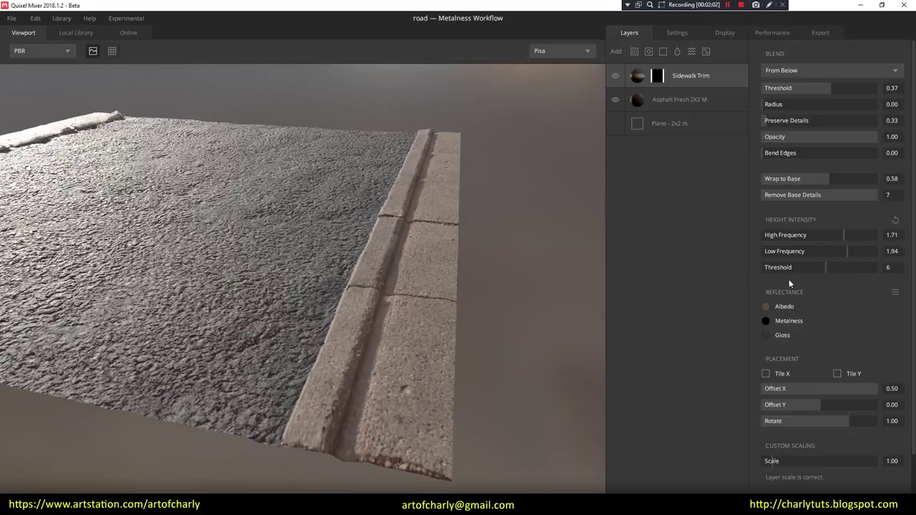
Step: Zoom and orbit in close on the asphalt where it meets the curb
{"action": "scroll", "coordinate": [787, 293], "scroll_direction": "down", "scroll_amount": 1}
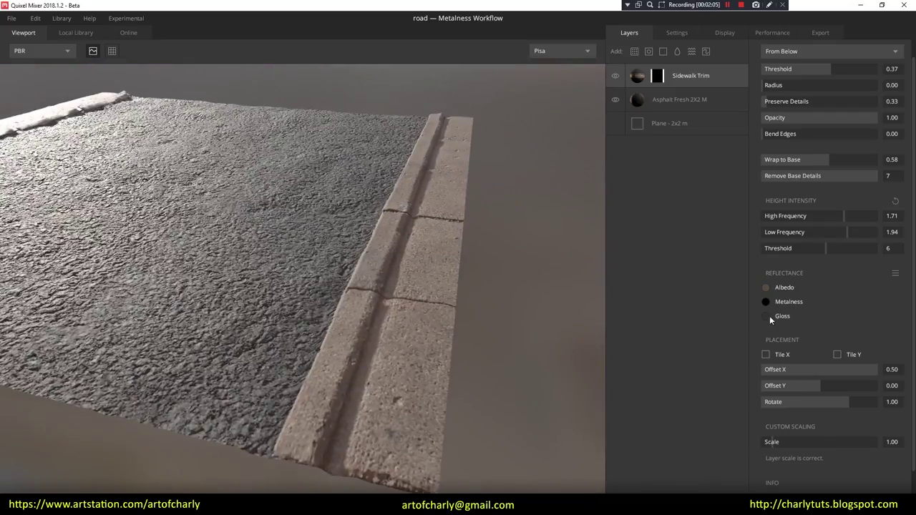
{"action": "mouse_move", "coordinate": [439, 307]}
{"action": "left_mouse_down"}
{"action": "mouse_move", "coordinate": [382, 286]}
{"action": "mouse_move", "coordinate": [401, 301]}
{"action": "left_mouse_up"}
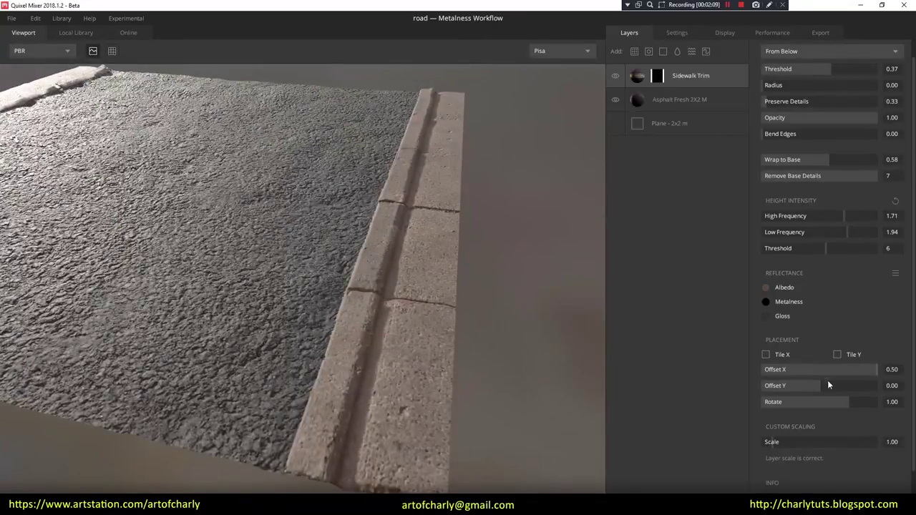
{"action": "scroll", "coordinate": [844, 451], "scroll_direction": "down", "scroll_amount": 2}
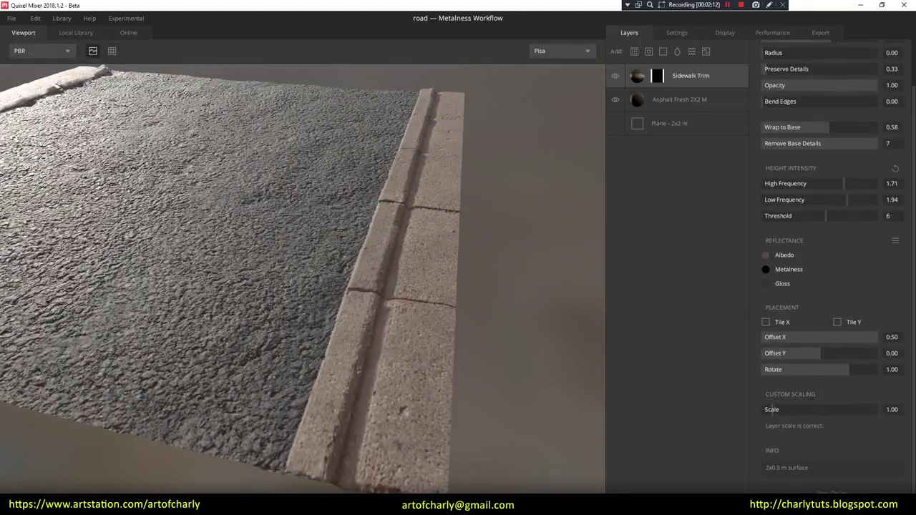
{"action": "scroll", "coordinate": [351, 266], "scroll_direction": "down", "scroll_amount": 3}
{"action": "mouse_move", "coordinate": [351, 265]}
{"action": "left_mouse_down"}
{"action": "mouse_move", "coordinate": [302, 288]}
{"action": "mouse_move", "coordinate": [264, 176]}
{"action": "left_mouse_up"}
{"action": "scroll", "coordinate": [361, 170], "scroll_direction": "up", "scroll_amount": 5}
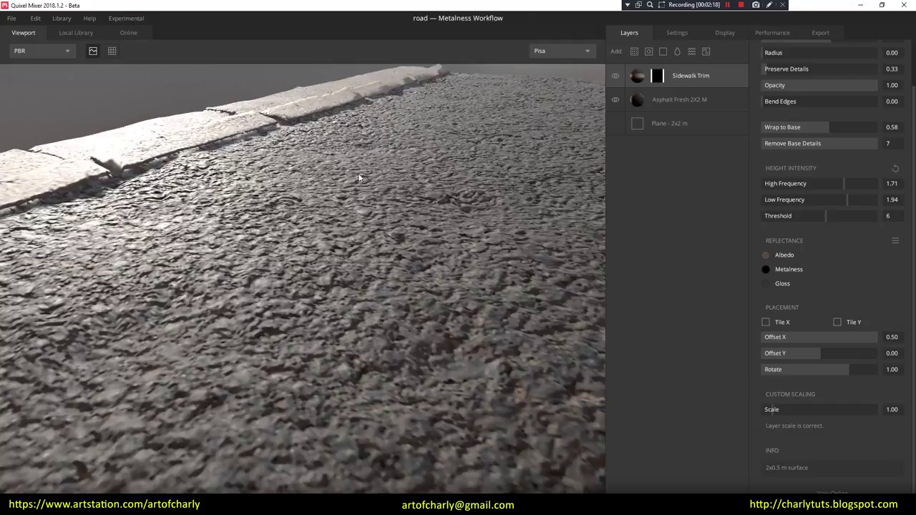
{"action": "scroll", "coordinate": [360, 170], "scroll_direction": "down", "scroll_amount": 3}
{"action": "left_click_drag", "start_coordinate": [361, 170], "coordinate": [429, 214]}
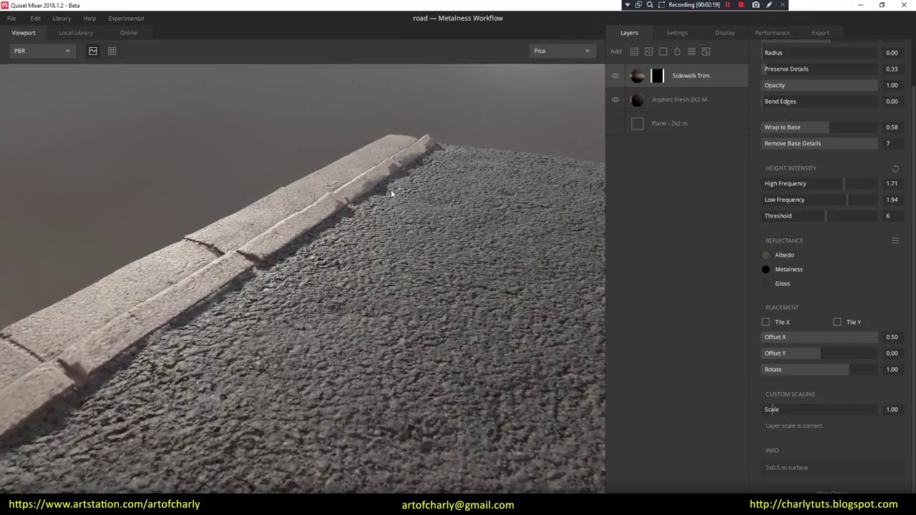
Step: Set viewport tessellation to 10 and return to the layer properties to inspect the asphalt
{"action": "left_click", "coordinate": [725, 33]}
{"action": "left_click", "coordinate": [730, 224]}
{"action": "left_click", "coordinate": [713, 366]}
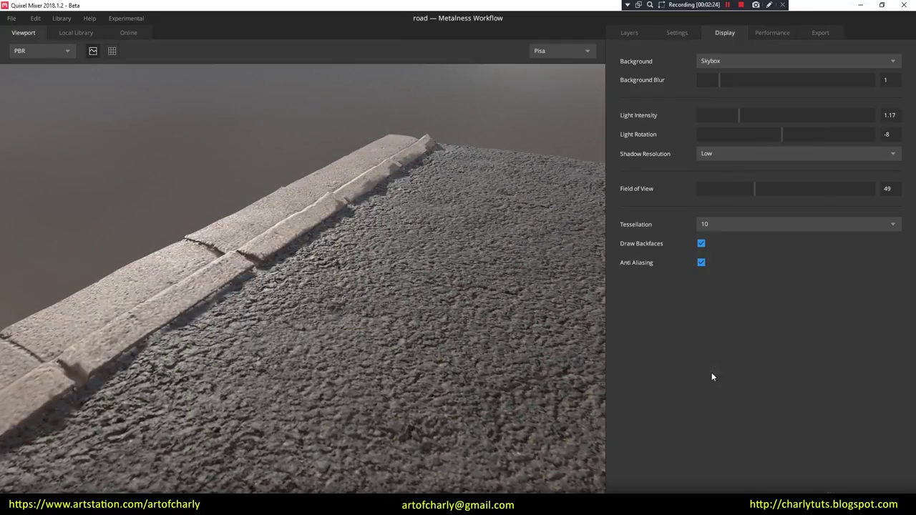
{"action": "left_click", "coordinate": [653, 35]}
{"action": "left_click", "coordinate": [643, 32]}
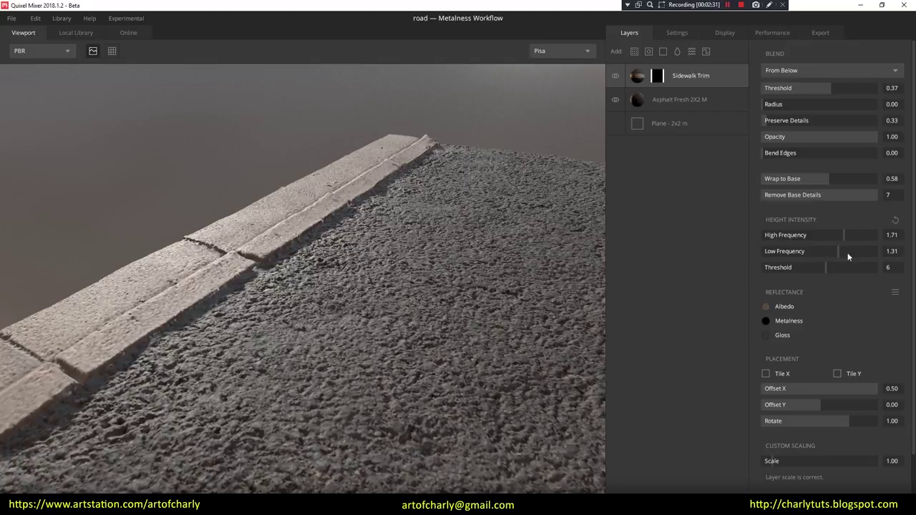
{"action": "mouse_move", "coordinate": [458, 287]}
{"action": "left_mouse_down"}
{"action": "mouse_move", "coordinate": [294, 312]}
{"action": "mouse_move", "coordinate": [370, 83]}
{"action": "left_mouse_up"}
{"action": "mouse_move", "coordinate": [237, 303]}
{"action": "left_mouse_down"}
{"action": "mouse_move", "coordinate": [358, 212]}
{"action": "mouse_move", "coordinate": [232, 289]}
{"action": "mouse_move", "coordinate": [288, 255]}
{"action": "mouse_move", "coordinate": [321, 250]}
{"action": "mouse_move", "coordinate": [294, 267]}
{"action": "mouse_move", "coordinate": [385, 274]}
{"action": "left_mouse_up"}
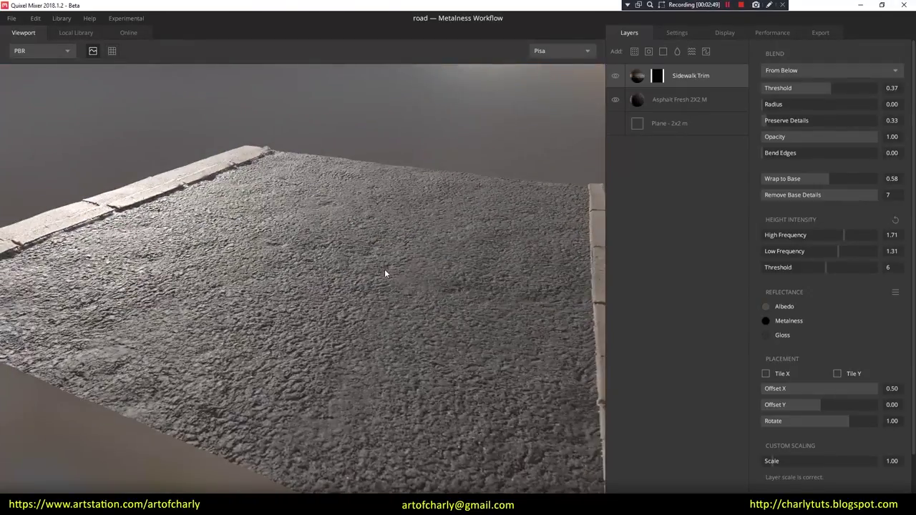
{"action": "left_click_drag", "start_coordinate": [301, 256], "coordinate": [317, 307]}
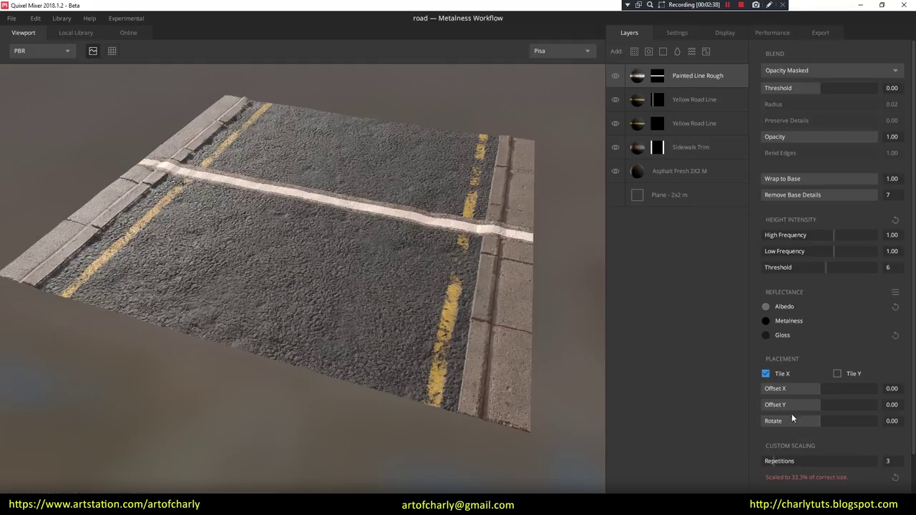
Step: Give Painted Line Rough 2 repetitions and Opacity Masked blending, inspecting the road markings
{"action": "left_click_drag", "start_coordinate": [780, 460], "coordinate": [773, 467]}
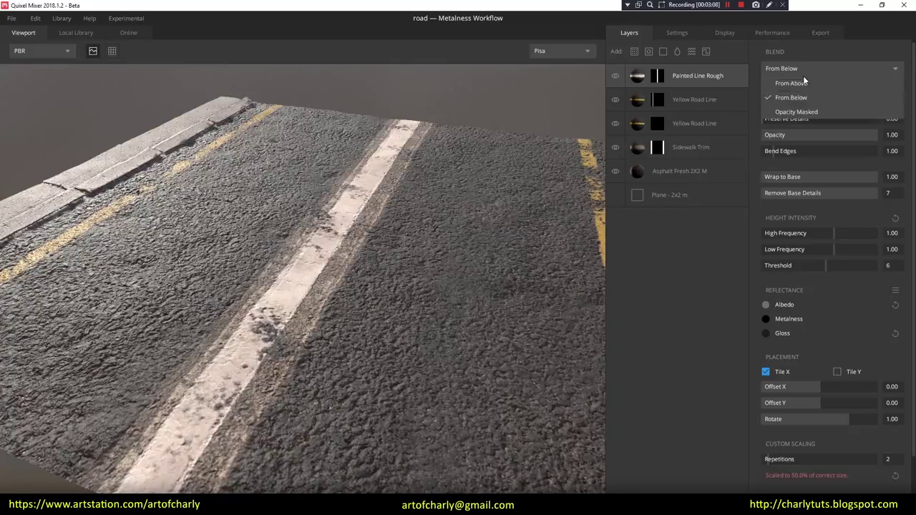
{"action": "left_click", "coordinate": [806, 83]}
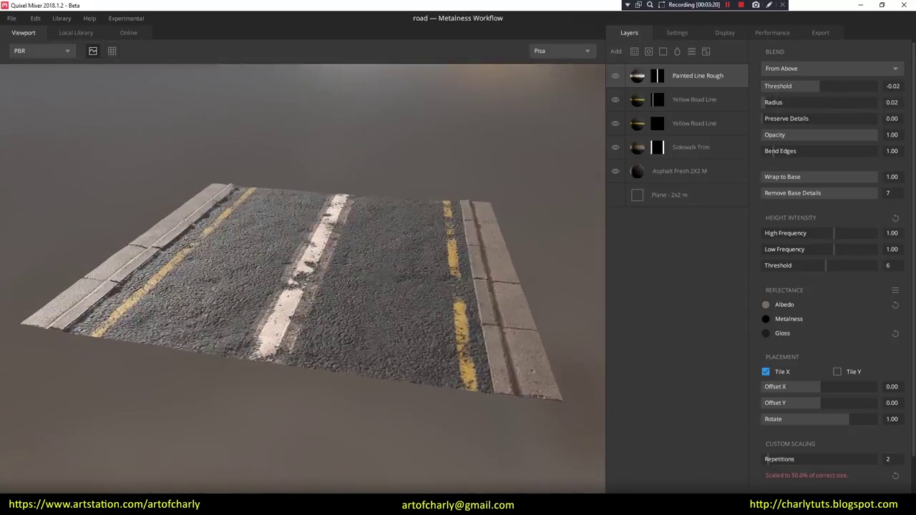
{"action": "mouse_move", "coordinate": [313, 251]}
{"action": "left_mouse_down"}
{"action": "mouse_move", "coordinate": [354, 222]}
{"action": "mouse_move", "coordinate": [348, 260]}
{"action": "mouse_move", "coordinate": [348, 217]}
{"action": "mouse_move", "coordinate": [345, 265]}
{"action": "mouse_move", "coordinate": [320, 280]}
{"action": "left_mouse_up"}
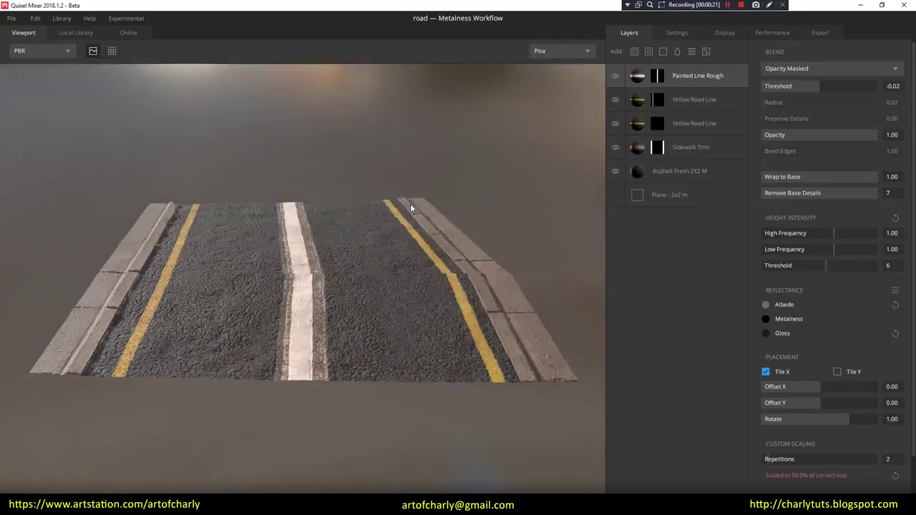
{"action": "mouse_move", "coordinate": [410, 207]}
{"action": "left_mouse_down"}
{"action": "mouse_move", "coordinate": [207, 247]}
{"action": "mouse_move", "coordinate": [317, 307]}
{"action": "mouse_move", "coordinate": [337, 284]}
{"action": "mouse_move", "coordinate": [378, 282]}
{"action": "mouse_move", "coordinate": [351, 277]}
{"action": "mouse_move", "coordinate": [196, 300]}
{"action": "mouse_move", "coordinate": [293, 317]}
{"action": "mouse_move", "coordinate": [315, 287]}
{"action": "mouse_move", "coordinate": [227, 314]}
{"action": "mouse_move", "coordinate": [188, 288]}
{"action": "left_mouse_up"}
{"action": "left_click_drag", "start_coordinate": [285, 353], "coordinate": [607, 72]}
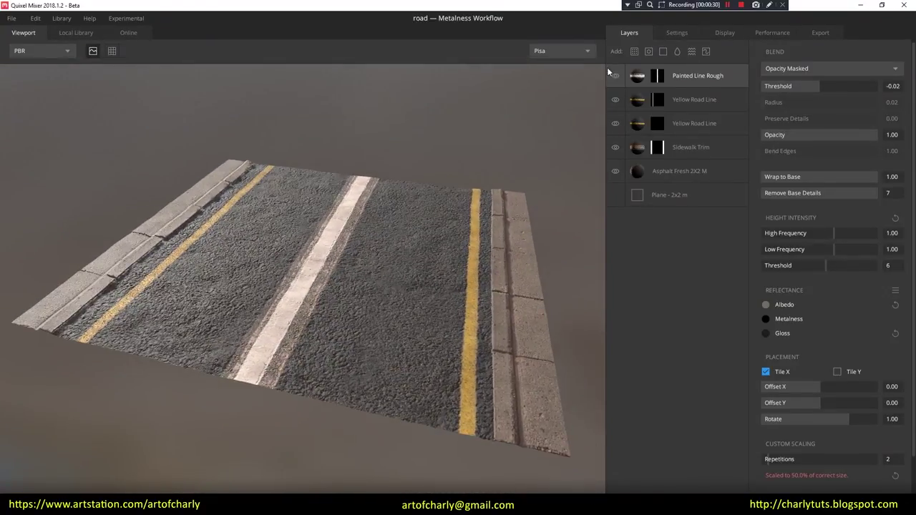
Step: Lower the viewport tessellation and set the working resolution to 4096 px
{"action": "left_click", "coordinate": [712, 34]}
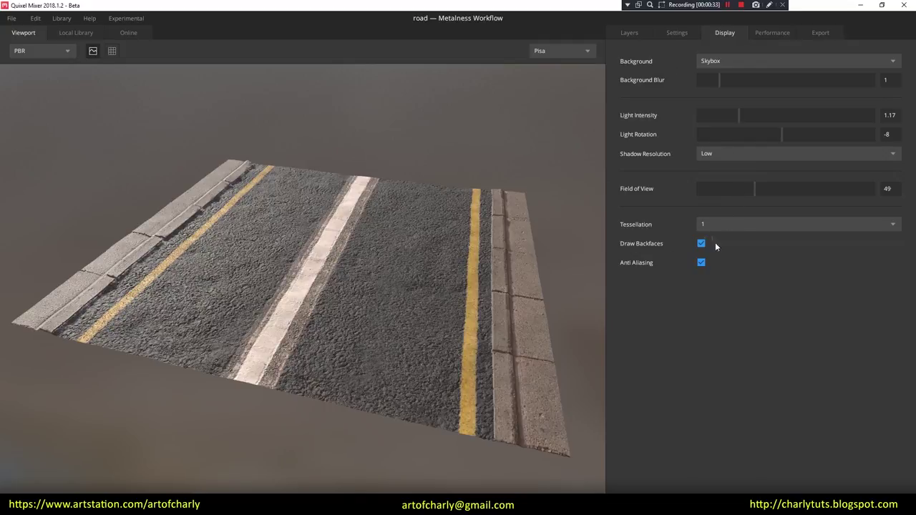
{"action": "left_click", "coordinate": [716, 224]}
{"action": "left_click", "coordinate": [719, 367]}
{"action": "left_click", "coordinate": [677, 32]}
{"action": "left_click", "coordinate": [794, 61]}
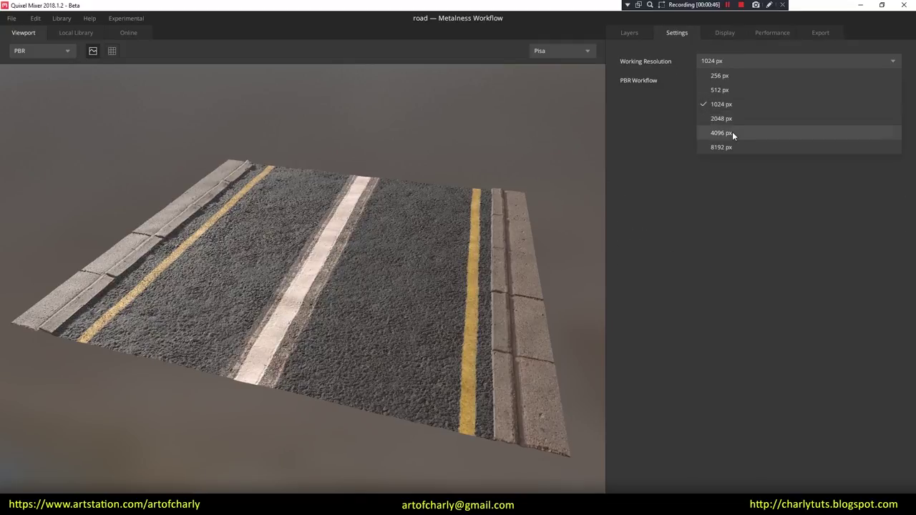
{"action": "left_click", "coordinate": [740, 132]}
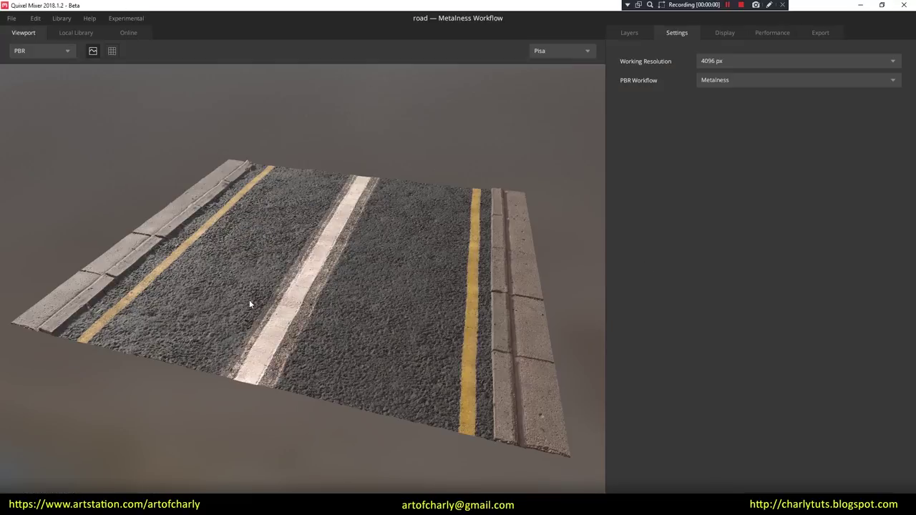
Step: Orbit and zoom to view the road lanes at the new resolution
{"action": "left_click_drag", "start_coordinate": [252, 305], "coordinate": [347, 298]}
{"action": "mouse_move", "coordinate": [217, 283]}
{"action": "left_mouse_down"}
{"action": "mouse_move", "coordinate": [266, 313]}
{"action": "mouse_move", "coordinate": [271, 329]}
{"action": "left_mouse_up"}
{"action": "scroll", "coordinate": [282, 365], "scroll_direction": "up", "scroll_amount": 5}
{"action": "mouse_move", "coordinate": [283, 369]}
{"action": "left_mouse_down"}
{"action": "mouse_move", "coordinate": [343, 265]}
{"action": "mouse_move", "coordinate": [136, 283]}
{"action": "mouse_move", "coordinate": [222, 312]}
{"action": "mouse_move", "coordinate": [287, 290]}
{"action": "mouse_move", "coordinate": [347, 292]}
{"action": "mouse_move", "coordinate": [184, 308]}
{"action": "mouse_move", "coordinate": [321, 330]}
{"action": "mouse_move", "coordinate": [375, 321]}
{"action": "mouse_move", "coordinate": [368, 251]}
{"action": "mouse_move", "coordinate": [336, 254]}
{"action": "left_mouse_up"}
{"action": "left_click", "coordinate": [12, 19]}
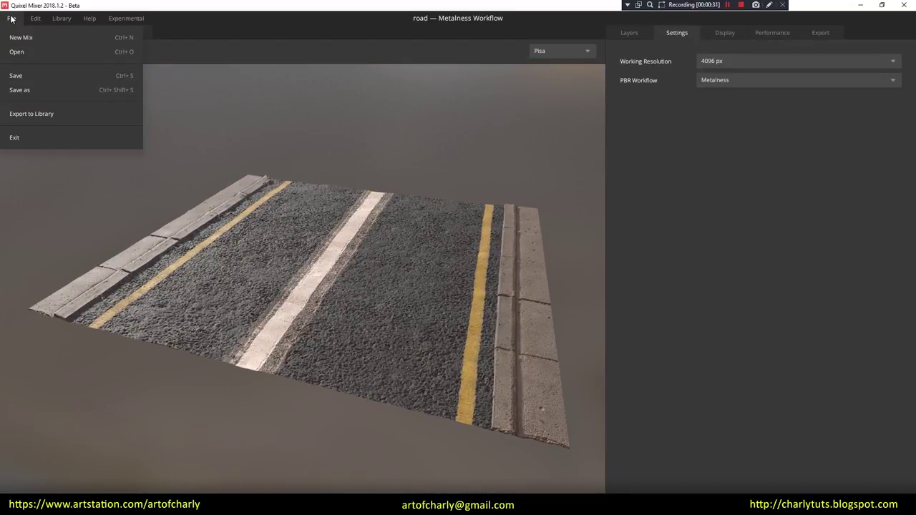
Step: Export to the library as main_road, Asphalt category, 4096 px, tagged asphalt, road, clean road, marked, street
{"action": "left_click", "coordinate": [44, 113]}
{"action": "type", "text": "main_road"}
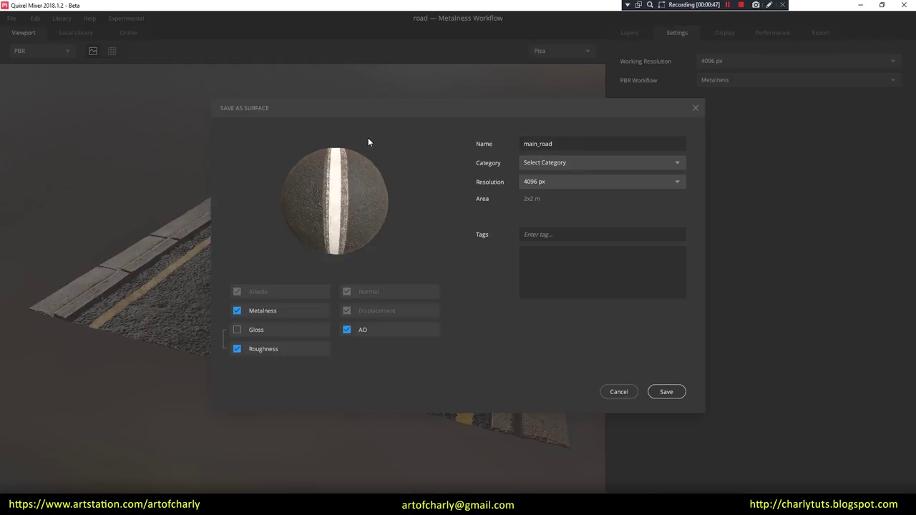
{"action": "left_click", "coordinate": [579, 159]}
{"action": "left_click", "coordinate": [562, 235]}
{"action": "left_click", "coordinate": [673, 182]}
{"action": "left_click", "coordinate": [673, 182]}
{"action": "left_click", "coordinate": [600, 231]}
{"action": "type", "text": "asphalt"}
{"action": "key", "text": "Return"}
{"action": "type", "text": "ro"}
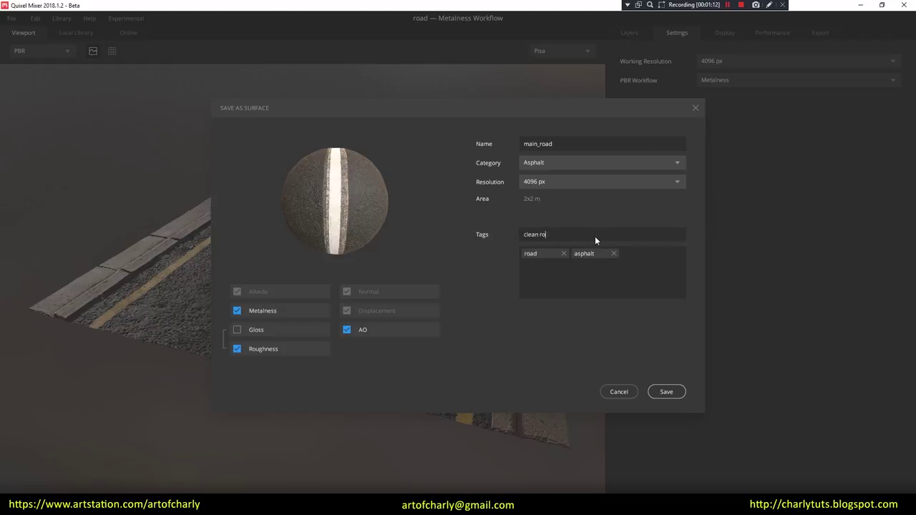
{"action": "type", "text": "ad clean road marked street"}
{"action": "left_click", "coordinate": [673, 392]}
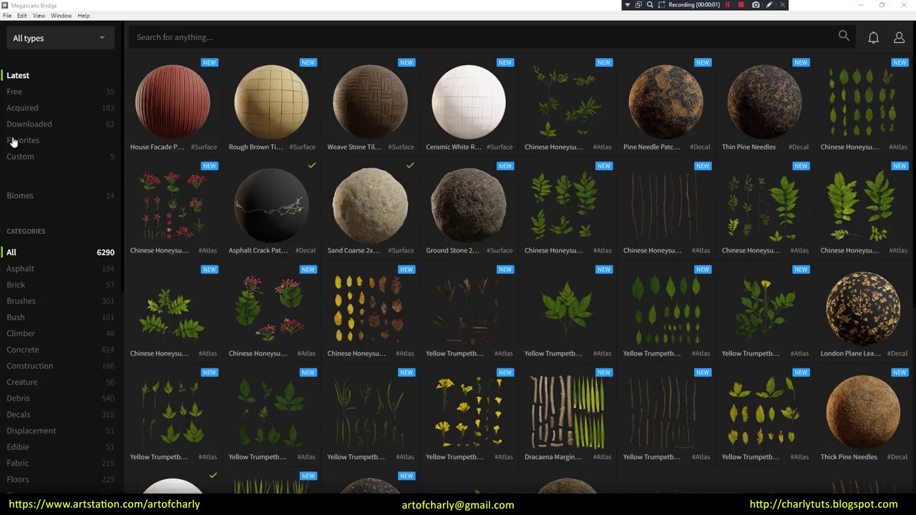
Step: Show Bridge's Custom collection to see Main_road among the five custom surfaces
{"action": "left_click", "coordinate": [19, 164]}
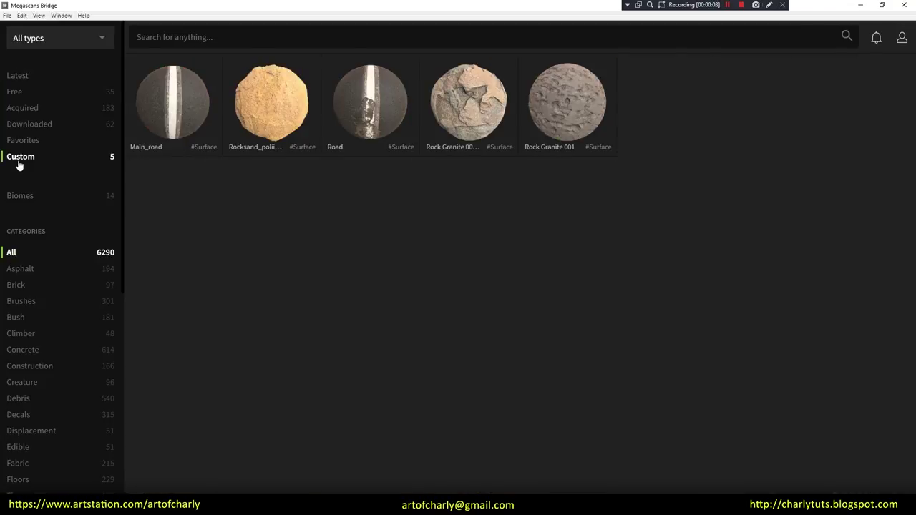